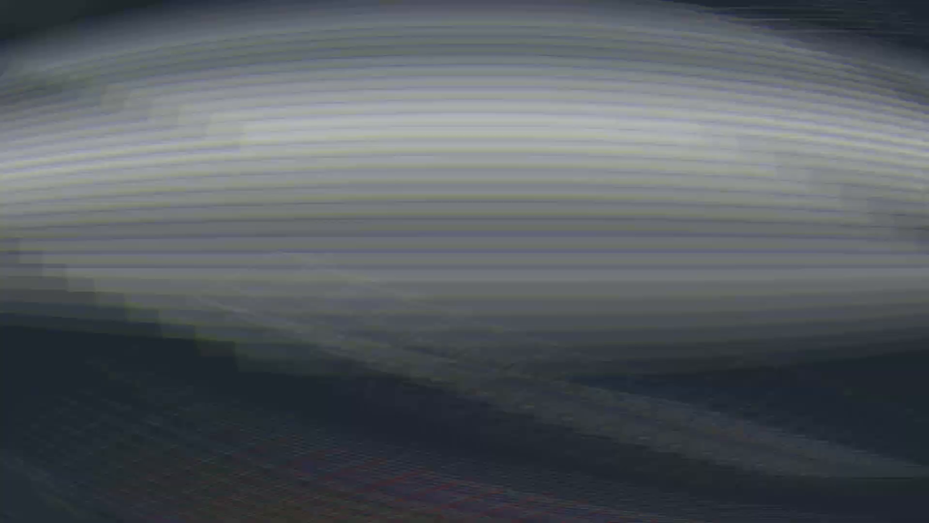
Examine the overall 3D reinforcement layout of the slab, from the full bar grid to its edges
scroll(516, 223, up, 2)
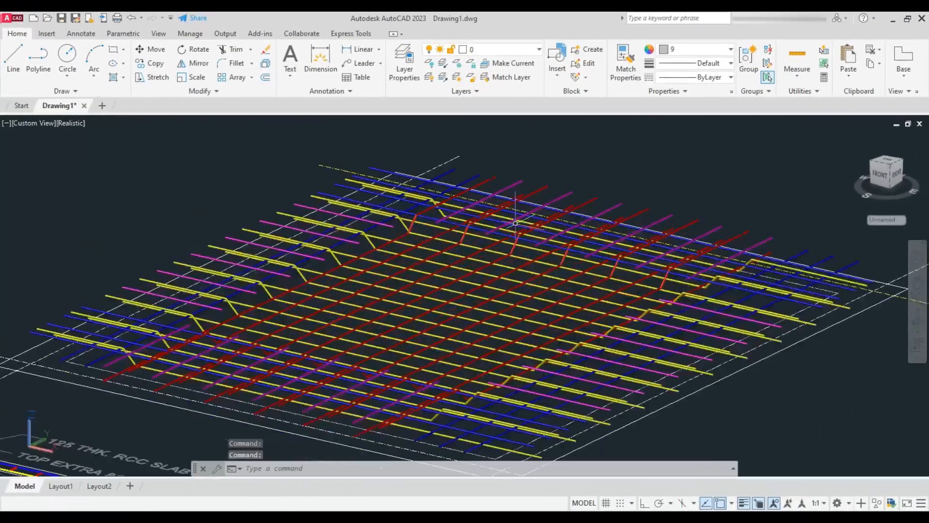
scroll(401, 274, down, 4)
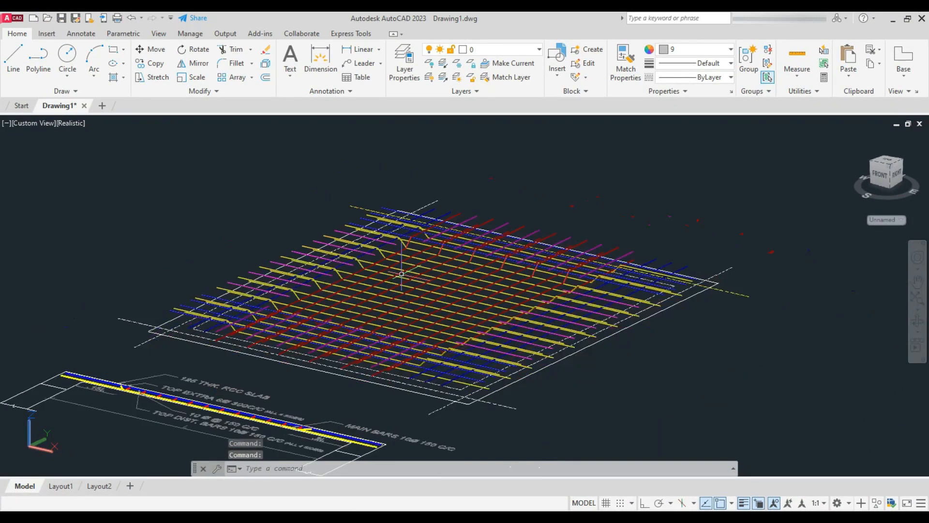
shift+middle_drag(399, 273, 409, 292)
scroll(430, 169, up, 4)
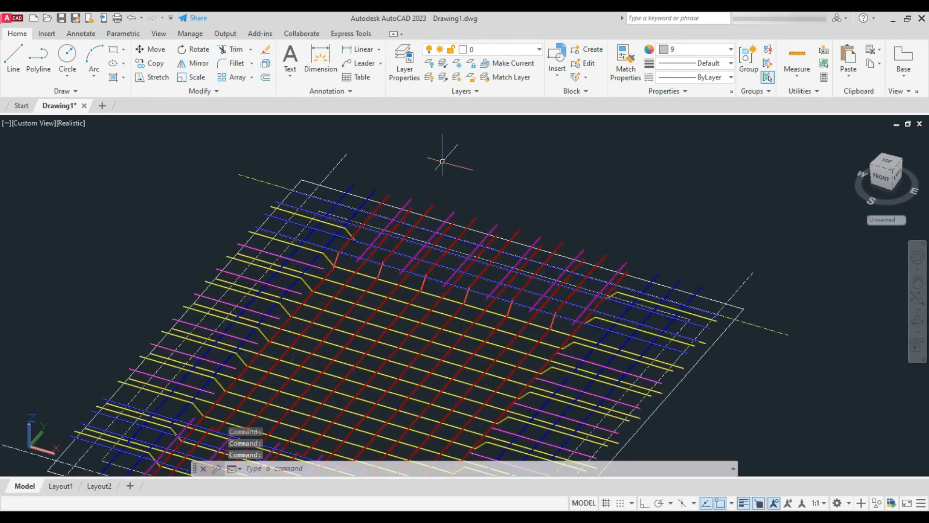
scroll(443, 162, down, 4)
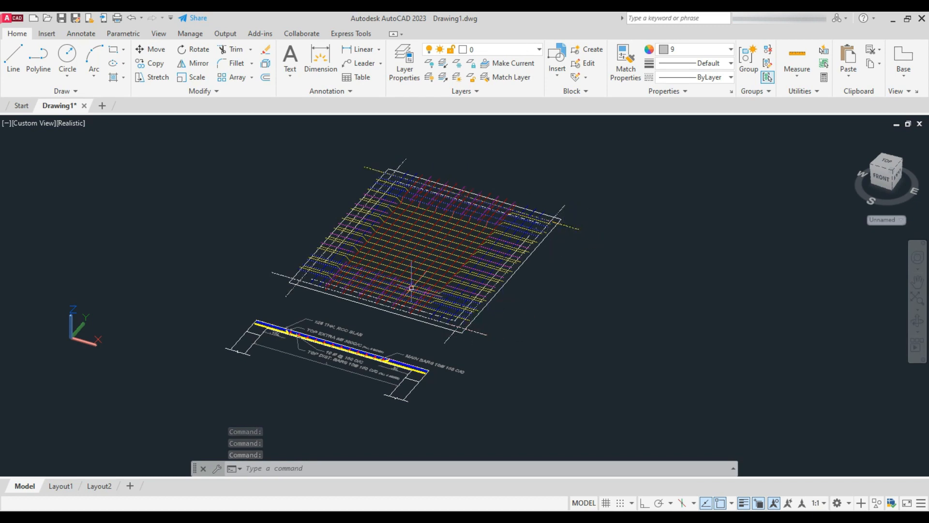
scroll(384, 248, up, 3)
scroll(401, 338, down, 2)
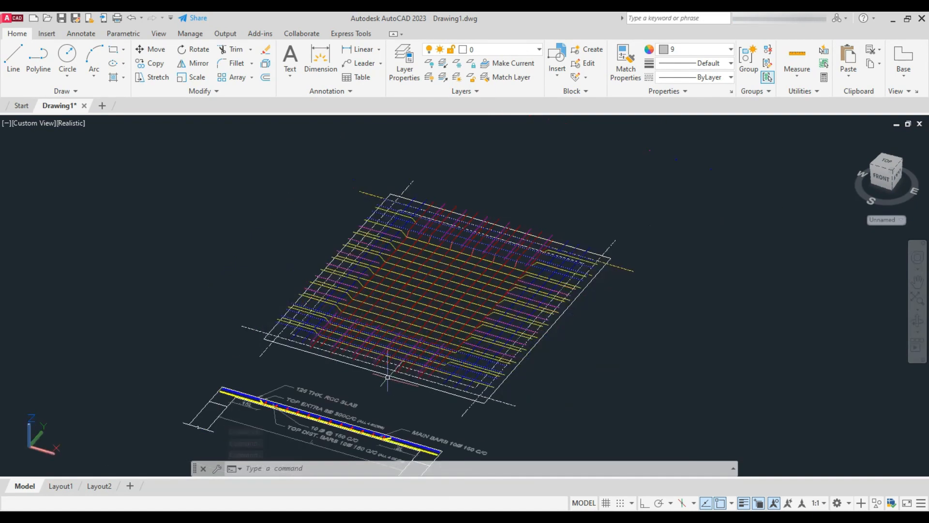
scroll(382, 295, up, 1)
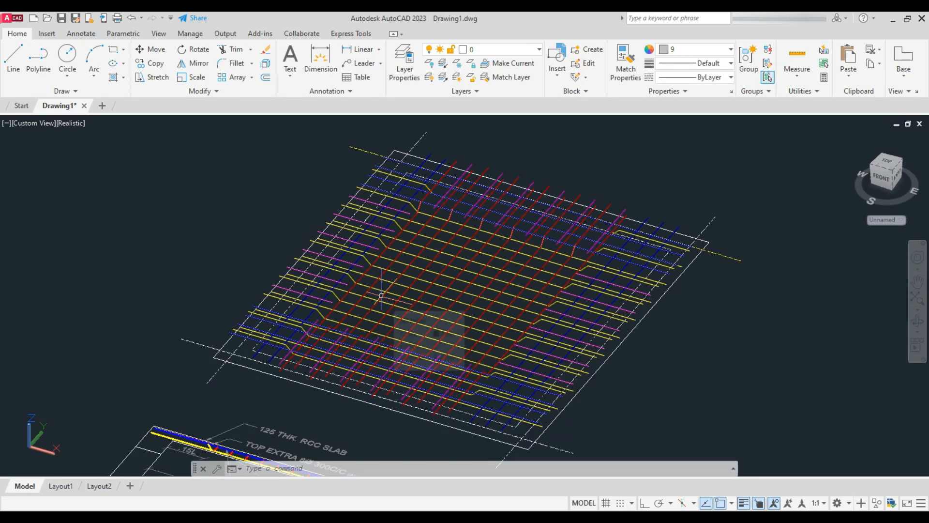
scroll(381, 295, up, 2)
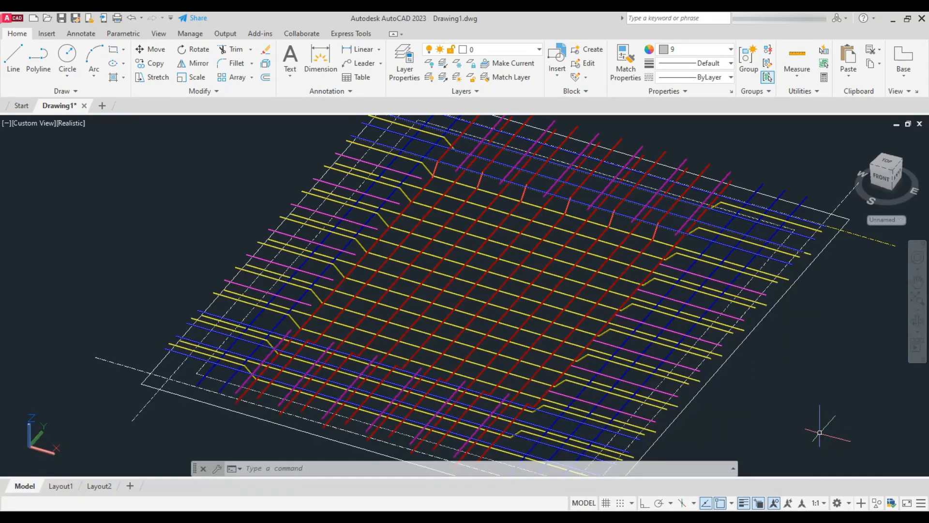
scroll(818, 430, down, 2)
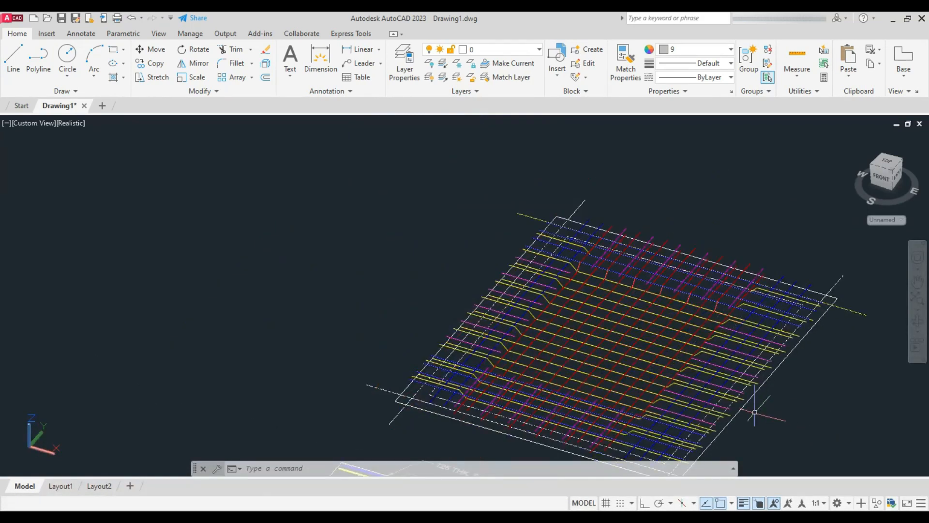
scroll(782, 406, up, 4)
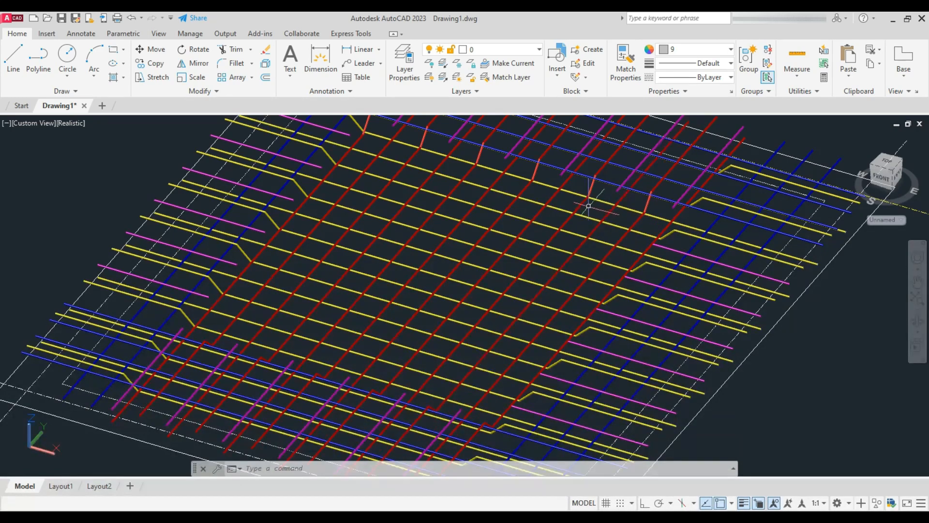
Examine the bent-up main bars, top extra bars and distribution bars along the slab's edges from low angles
shift+middle_drag(576, 203, 556, 181)
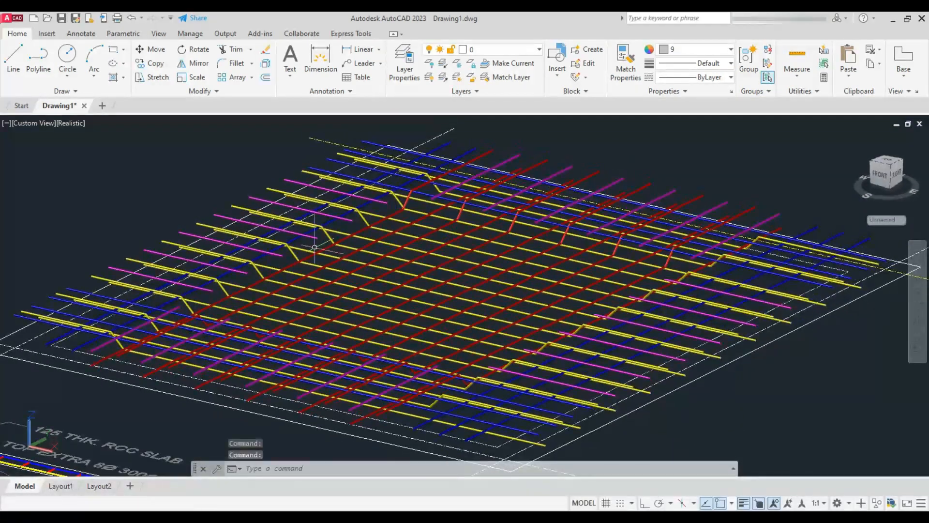
scroll(366, 217, up, 2)
scroll(366, 217, up, 1)
scroll(385, 217, down, 2)
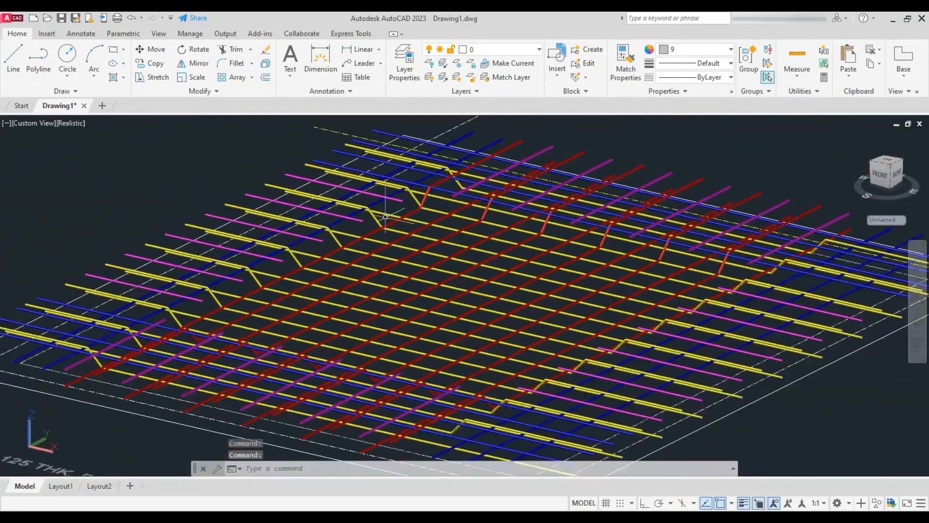
mouse_move(384, 241)
shift+middle_down()
mouse_move(495, 234)
mouse_move(436, 249)
mouse_move(376, 228)
mouse_move(369, 241)
mouse_move(383, 257)
shift+middle_up()
scroll(391, 279, down, 3)
scroll(390, 211, up, 2)
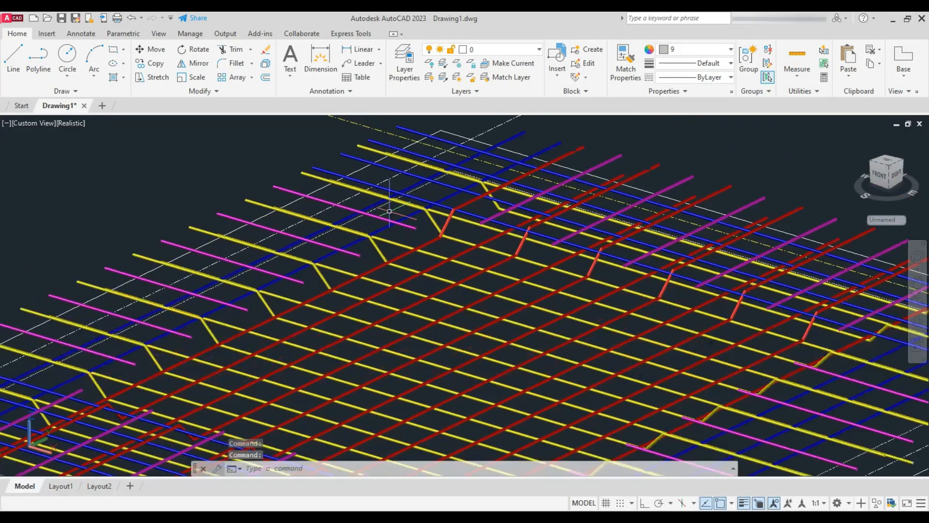
scroll(402, 209, down, 1)
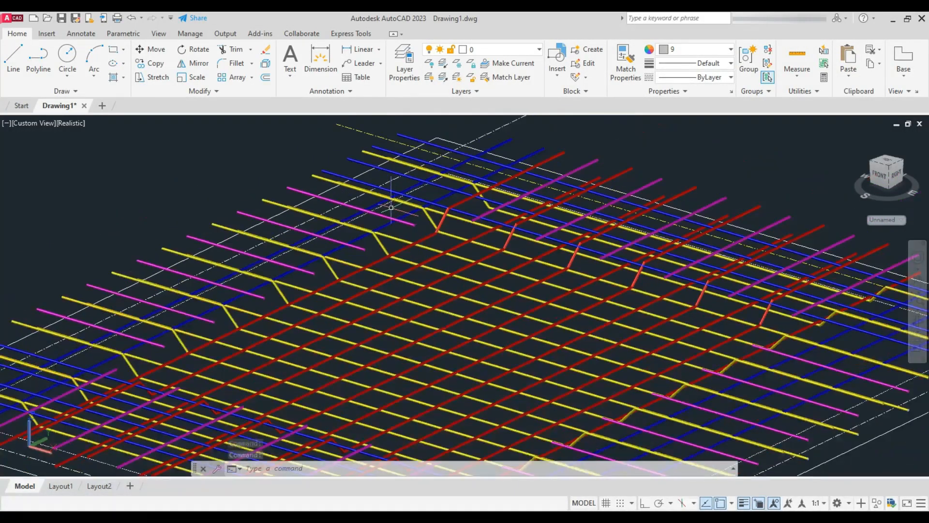
scroll(426, 180, up, 5)
mouse_move(508, 243)
shift+middle_down()
mouse_move(518, 244)
mouse_move(516, 229)
shift+middle_up()
scroll(513, 227, down, 8)
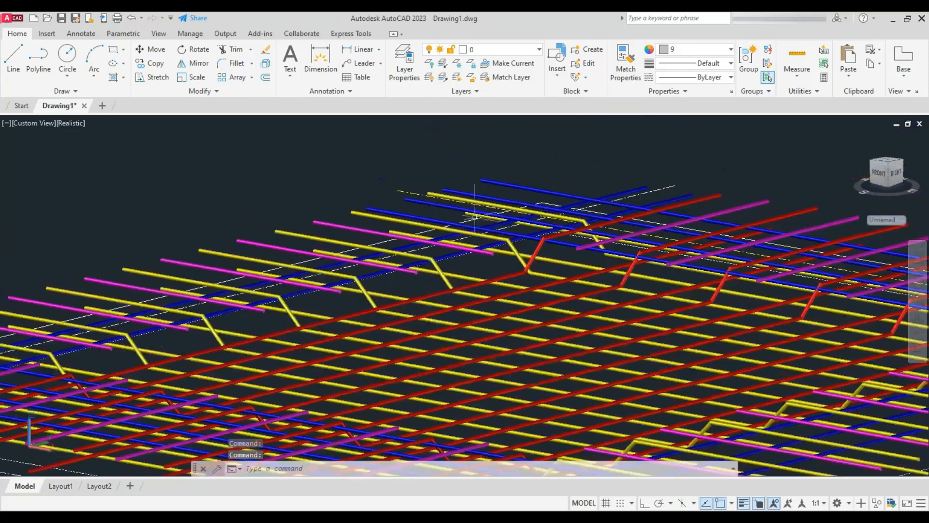
shift+middle_drag(479, 196, 474, 205)
scroll(475, 199, down, 4)
scroll(600, 380, up, 3)
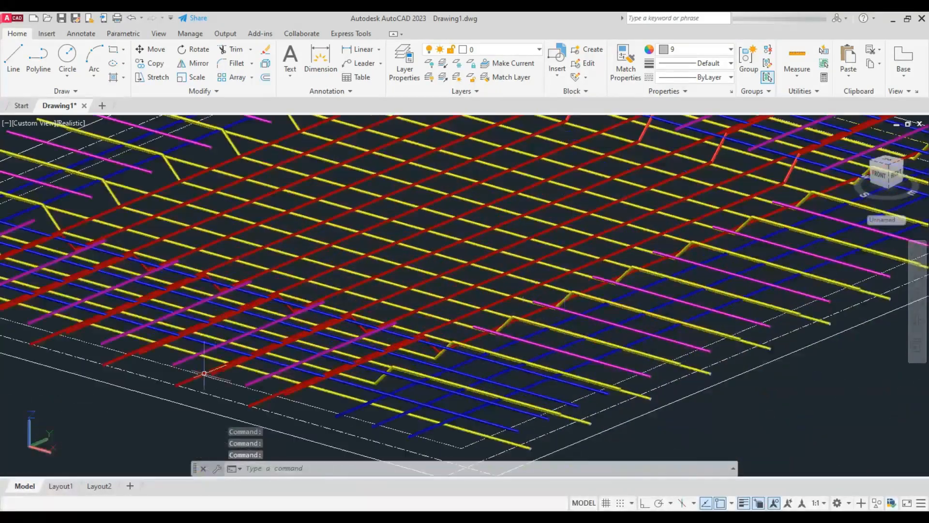
scroll(612, 368, down, 4)
scroll(469, 332, up, 4)
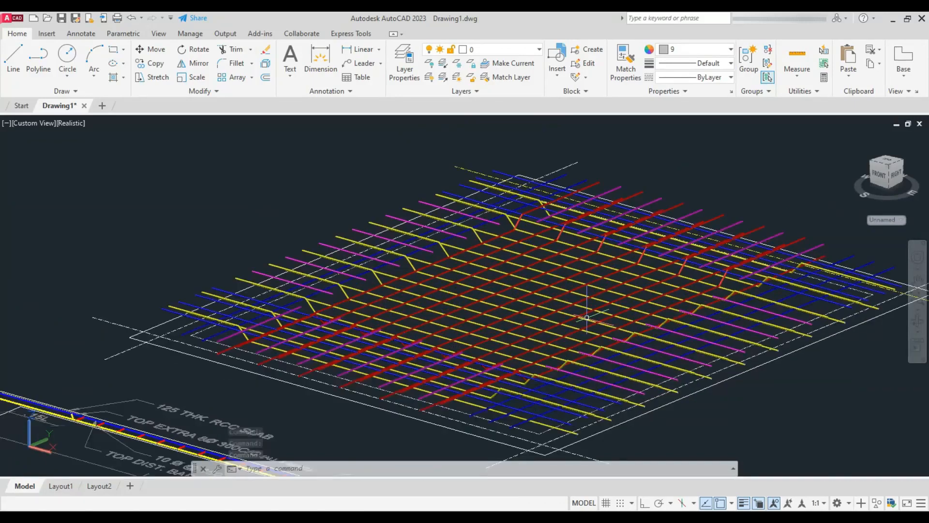
scroll(779, 150, up, 2)
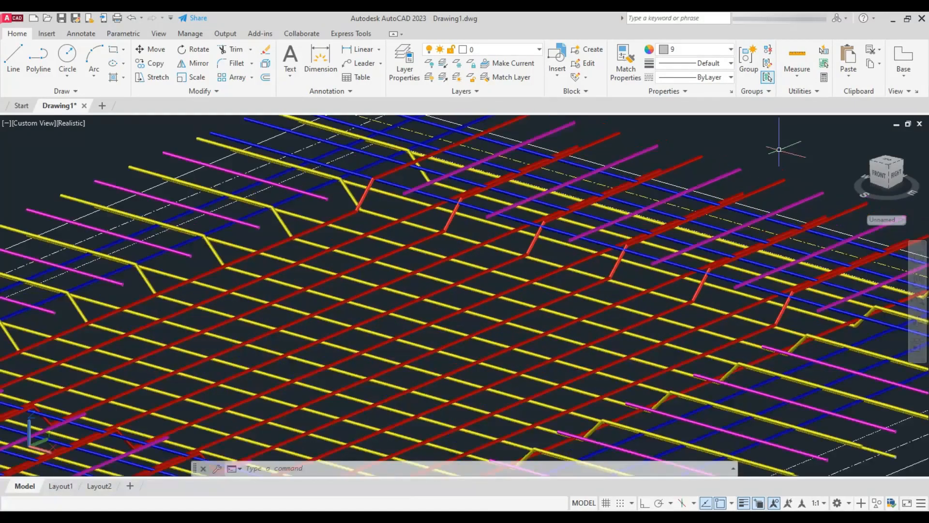
scroll(613, 222, down, 3)
shift+middle_drag(347, 245, 324, 257)
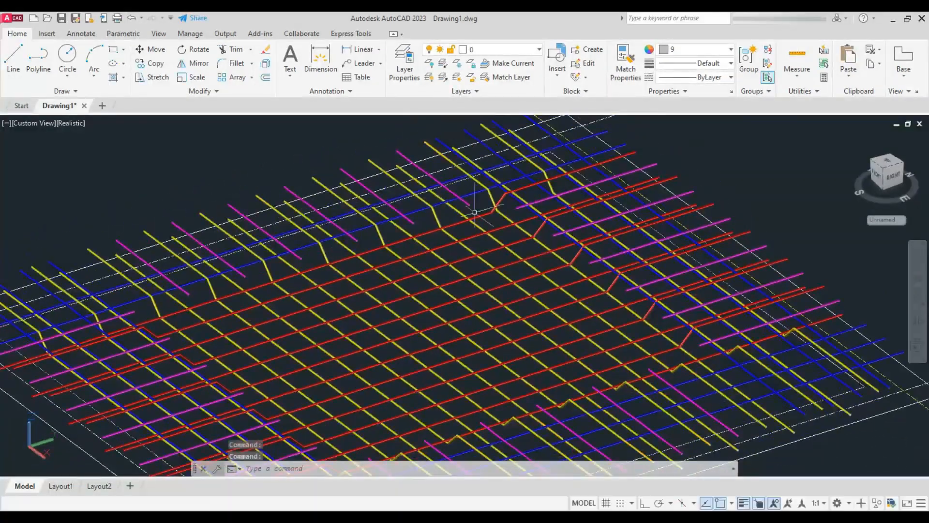
Inspect closely how the cranked yellow and red bars cross the blue top distribution bars at the slab corner
scroll(433, 175, up, 3)
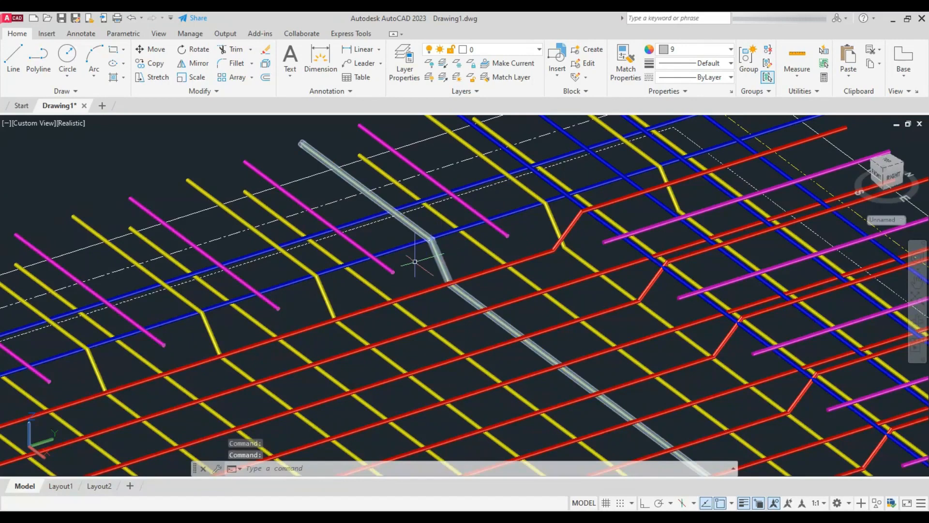
shift+middle_drag(347, 280, 455, 296)
scroll(593, 242, up, 3)
scroll(446, 295, down, 5)
scroll(394, 259, up, 5)
shift+middle_drag(394, 260, 424, 237)
scroll(436, 252, down, 5)
mouse_move(457, 266)
shift+middle_down()
mouse_move(471, 279)
mouse_move(450, 273)
shift+middle_up()
scroll(447, 270, up, 4)
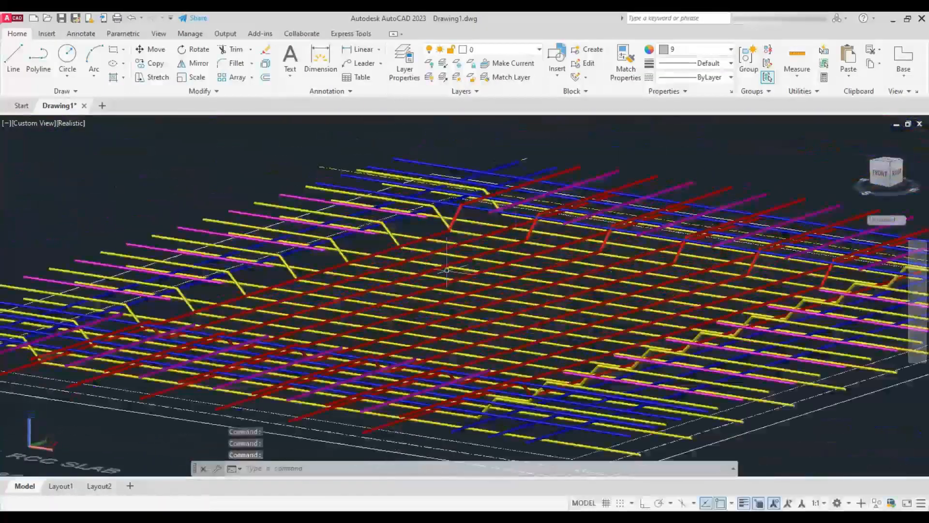
scroll(446, 270, up, 3)
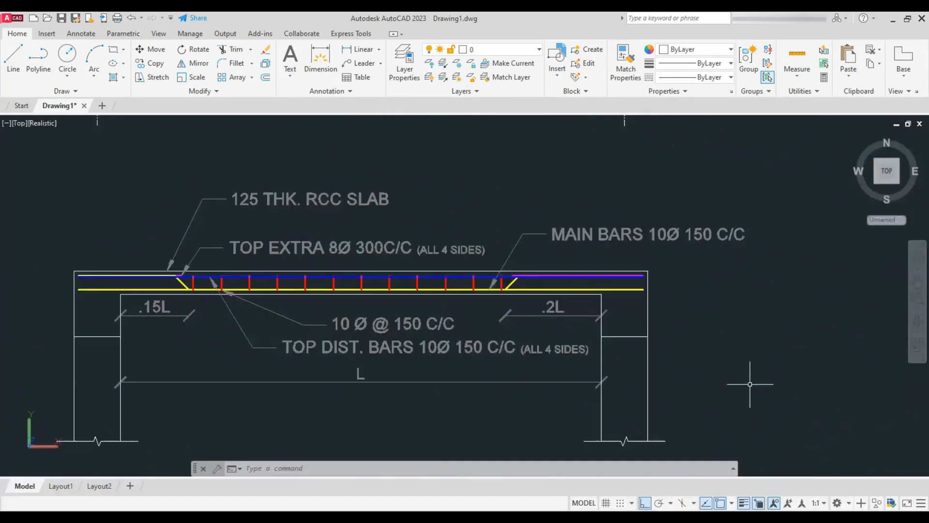
Draw a 3075 by 125 rectangle for the slab in the empty area beside the existing slab section
scroll(736, 370, down, 2)
middle_drag(737, 369, 568, 329)
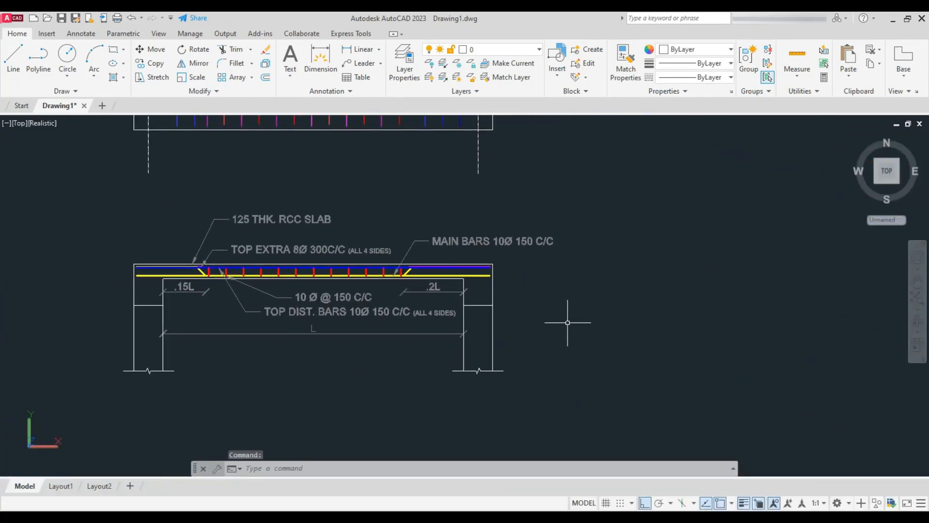
text(c)
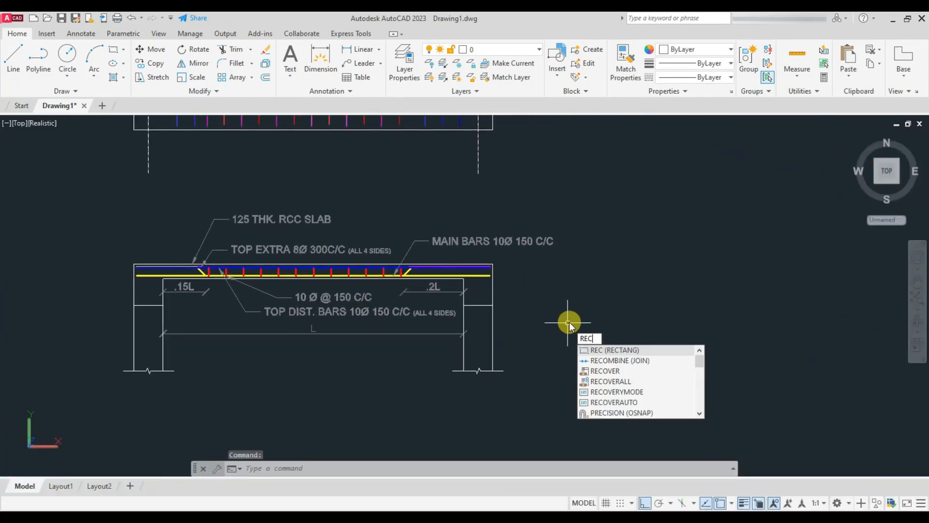
key(Return)
click(607, 276)
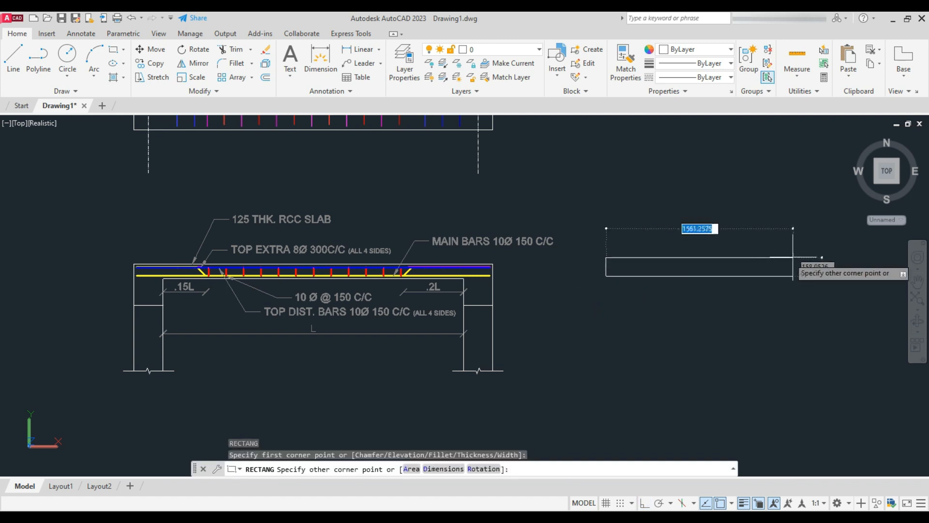
text(d)
key(Return)
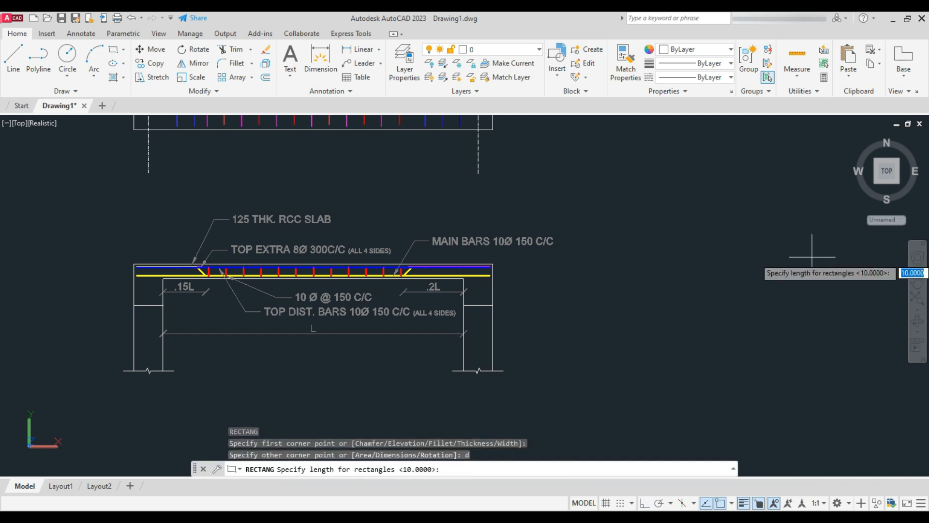
text(3075)
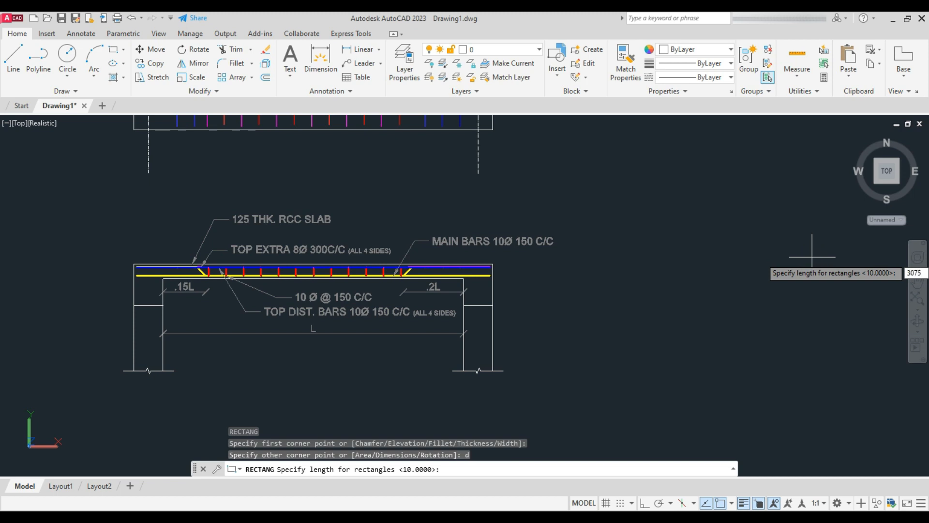
key(Return)
text(125)
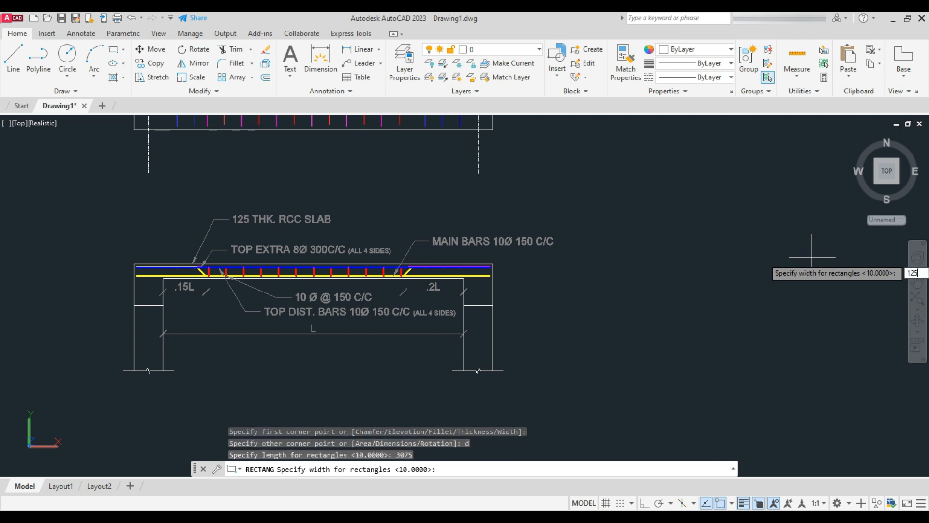
key(Return)
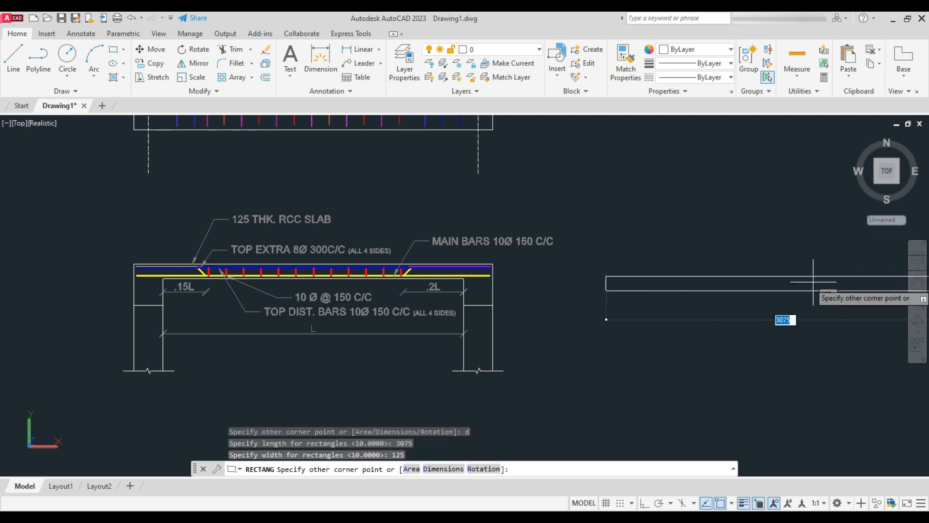
click(806, 264)
Draw a 250 by 350 rectangle for the beam, extending down from the slab rectangle's upper-left corner
middle_drag(688, 332, 596, 325)
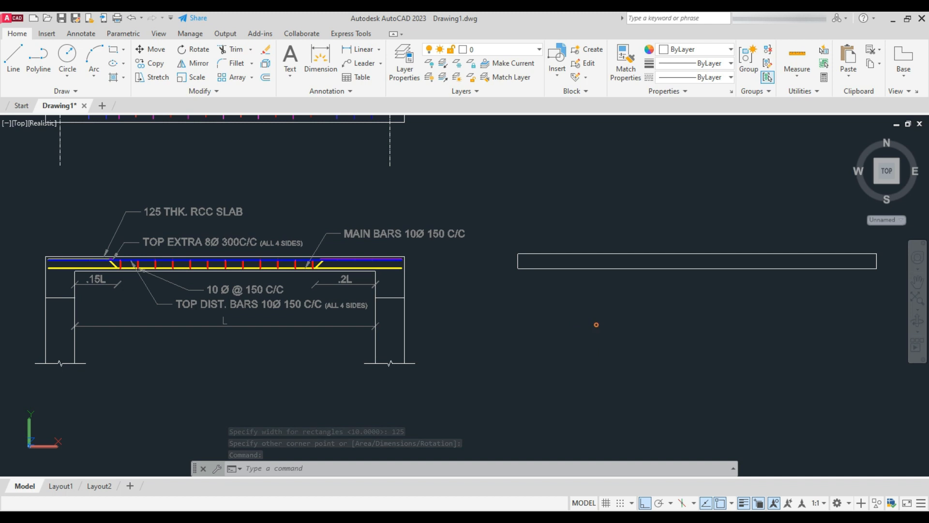
key(space)
click(518, 254)
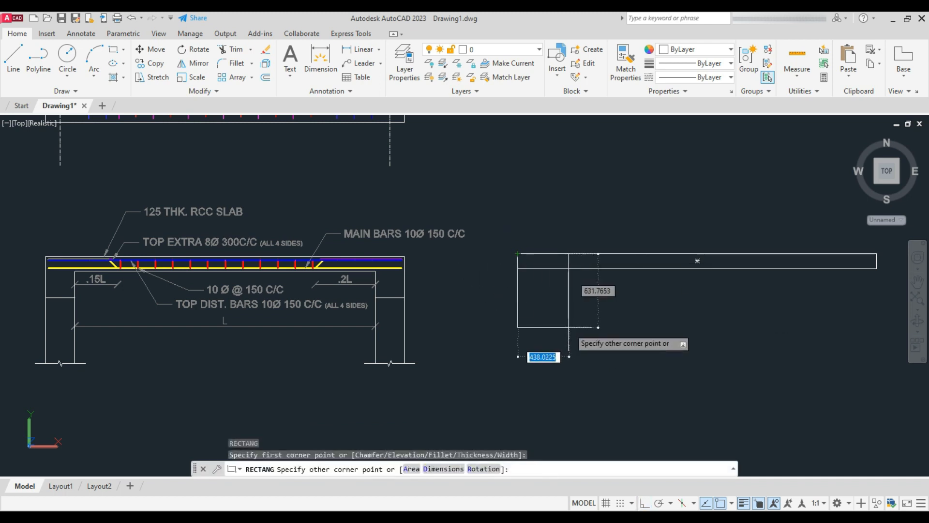
text(d)
key(Return)
text(250)
key(Return)
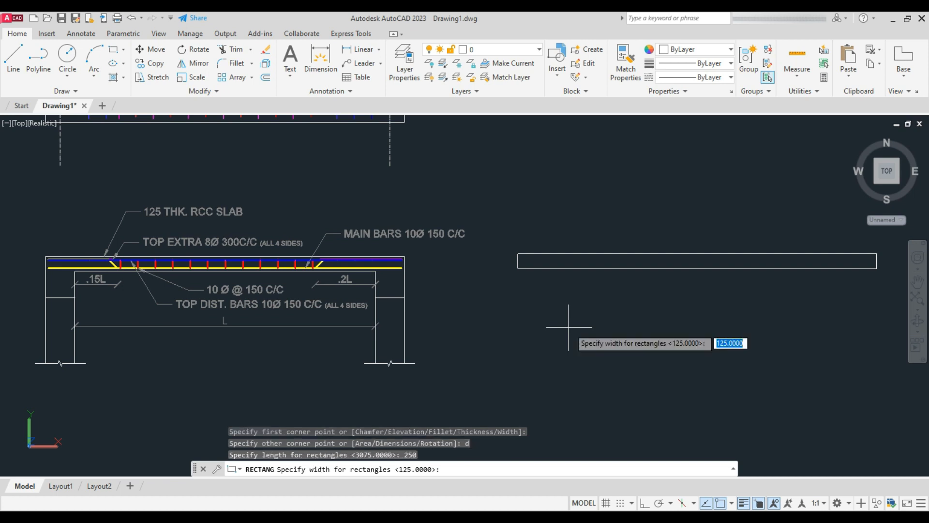
text(350)
key(Return)
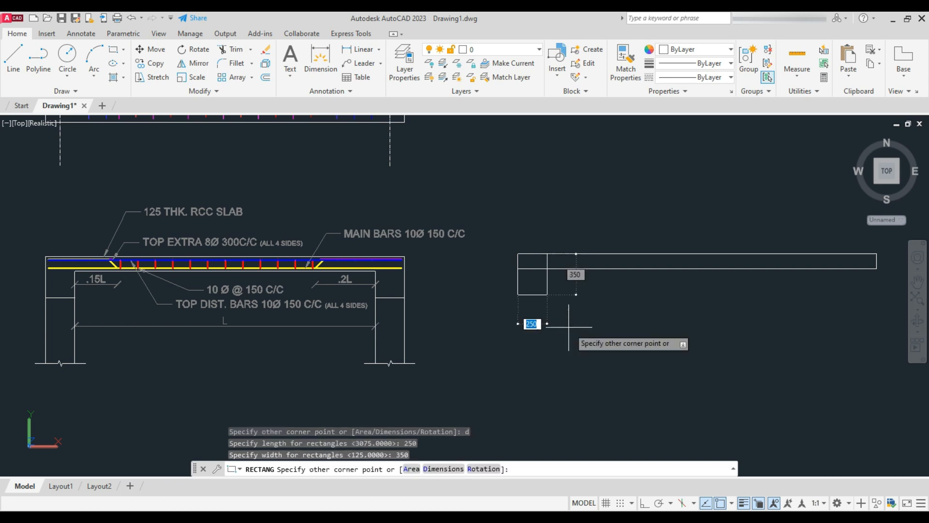
click(595, 331)
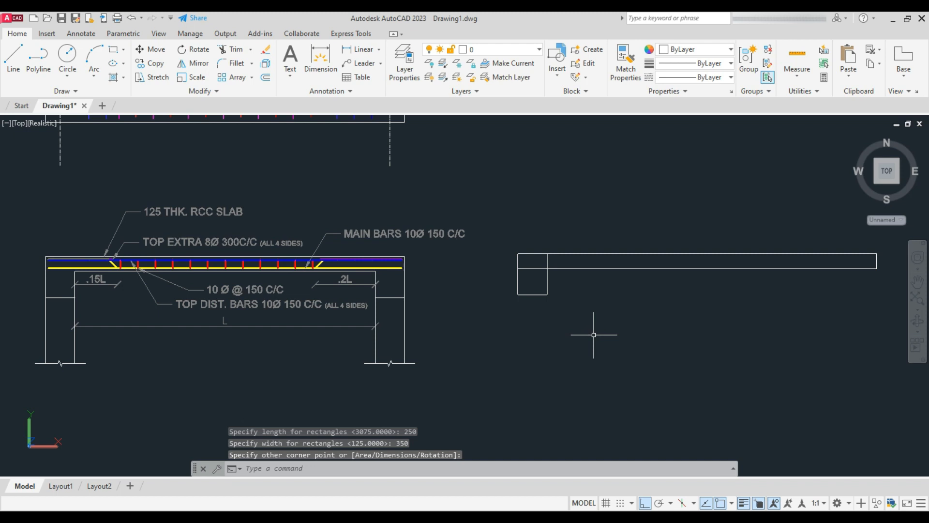
Trim the lines inside the overlap of the slab and left beam rectangles so they form one outline
text(RE)
key(Escape)
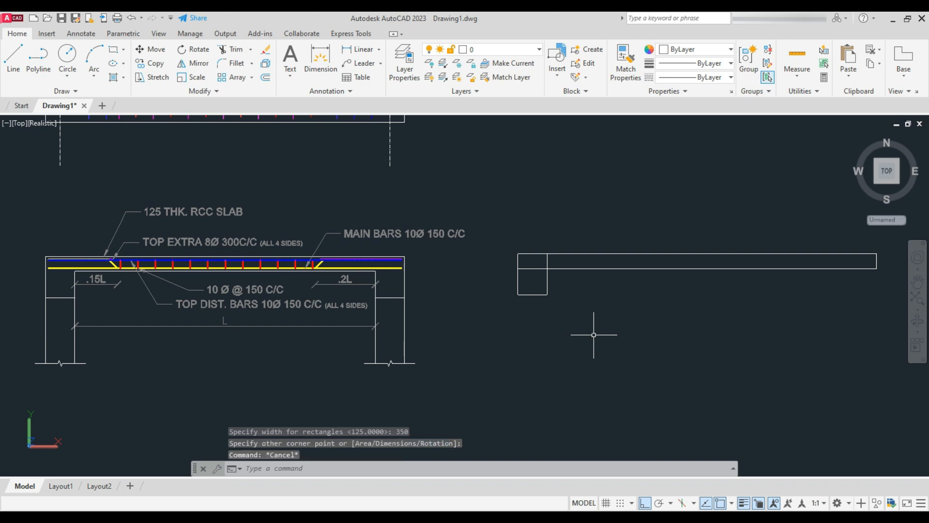
text(tr)
key(Return)
mouse_move(535, 260)
mouse_down()
mouse_move(534, 275)
mouse_move(547, 231)
mouse_up()
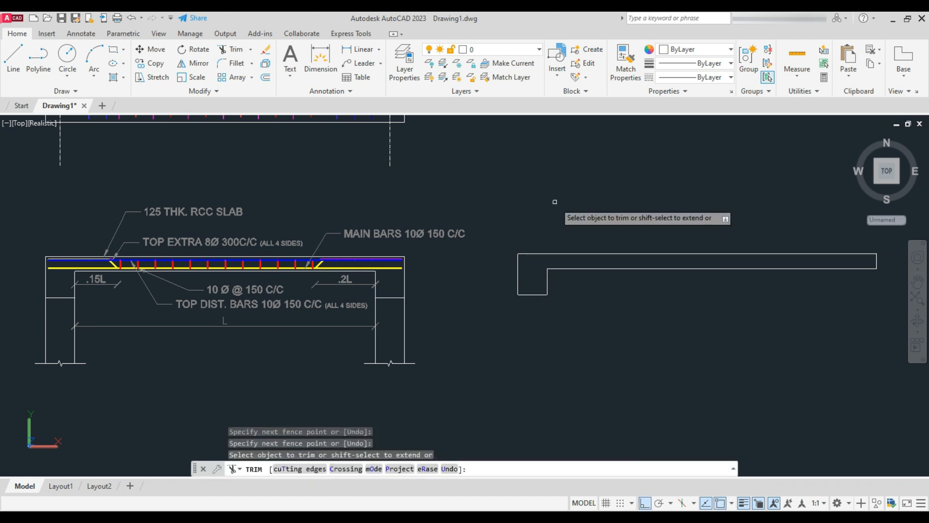
Explode the left beam outline into separate lines
key(Return)
click(558, 286)
click(506, 312)
text(x)
key(Return)
Stretch both vertical sides of the left beam down to one common level below the beam's bottom line
click(519, 279)
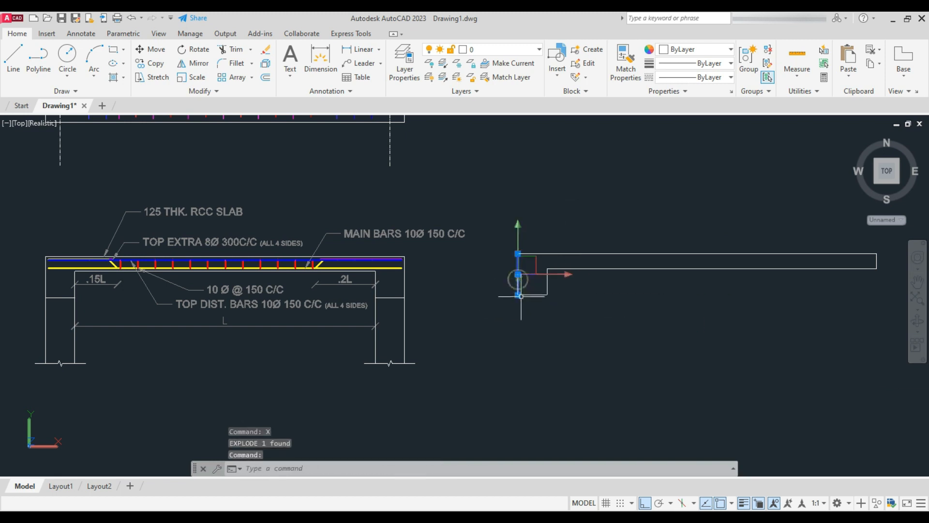
click(519, 302)
key(Escape)
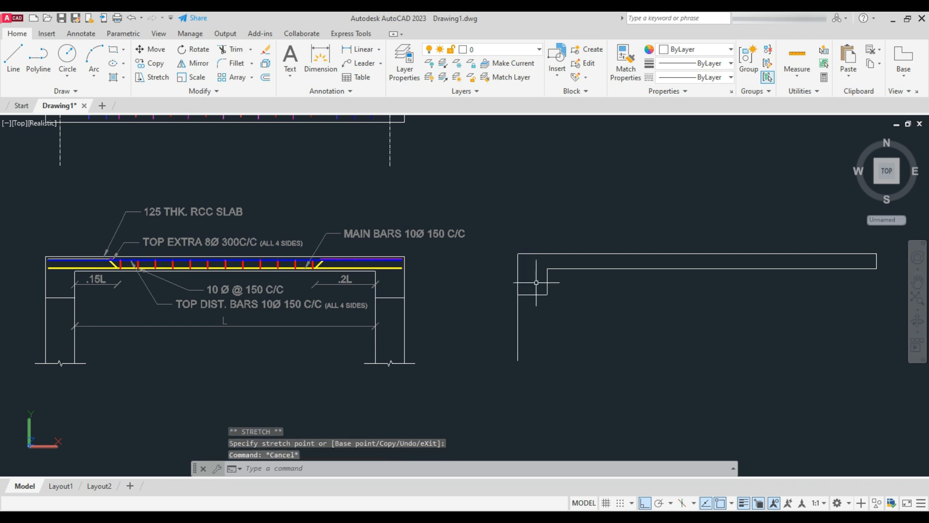
click(548, 282)
click(548, 294)
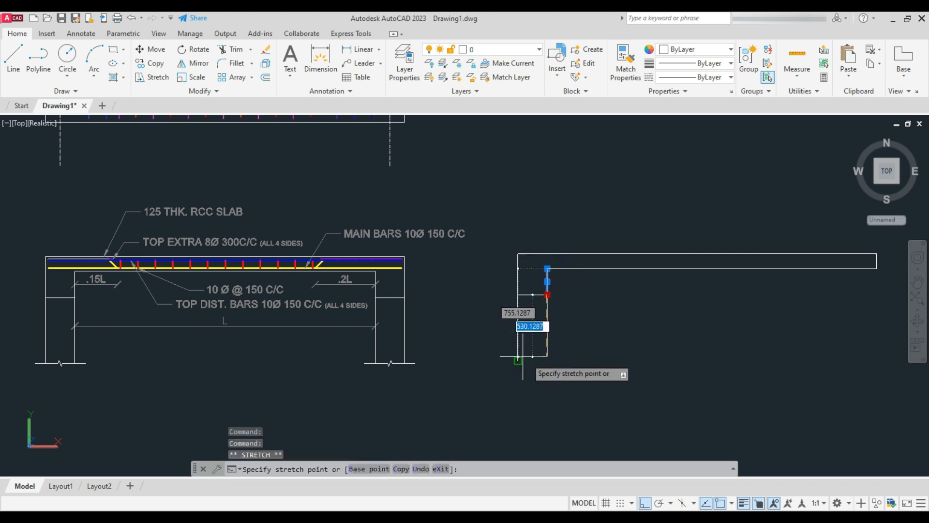
click(543, 359)
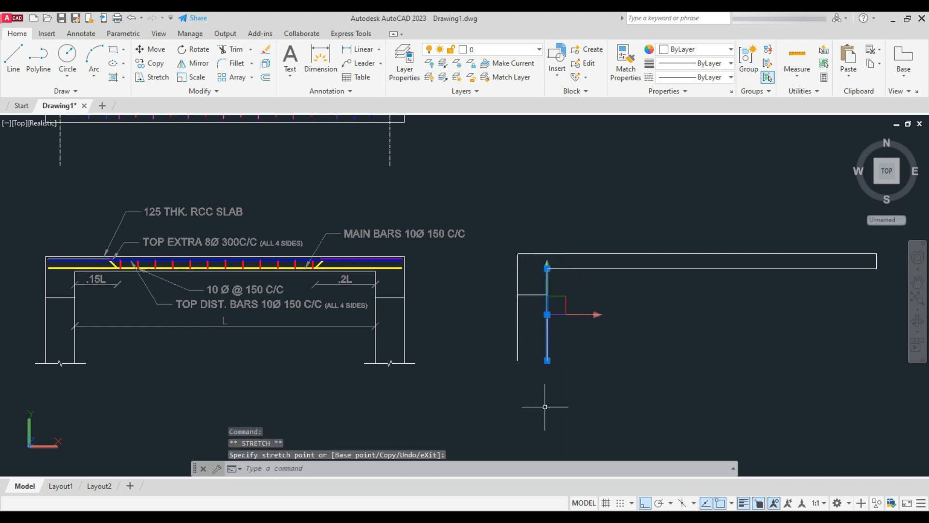
key(Escape)
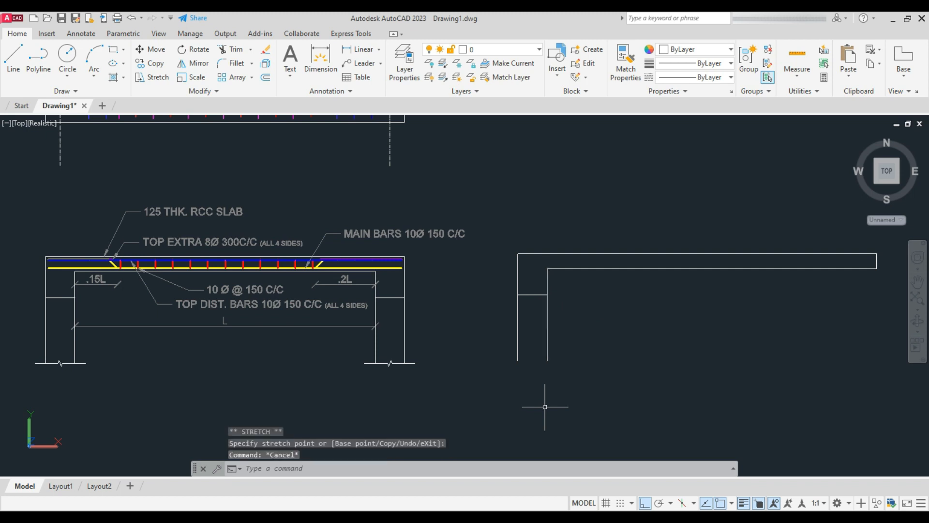
Draw a break line across the lower ends of the left support's two sides, with the break symbol at its midpoint
text(BR)
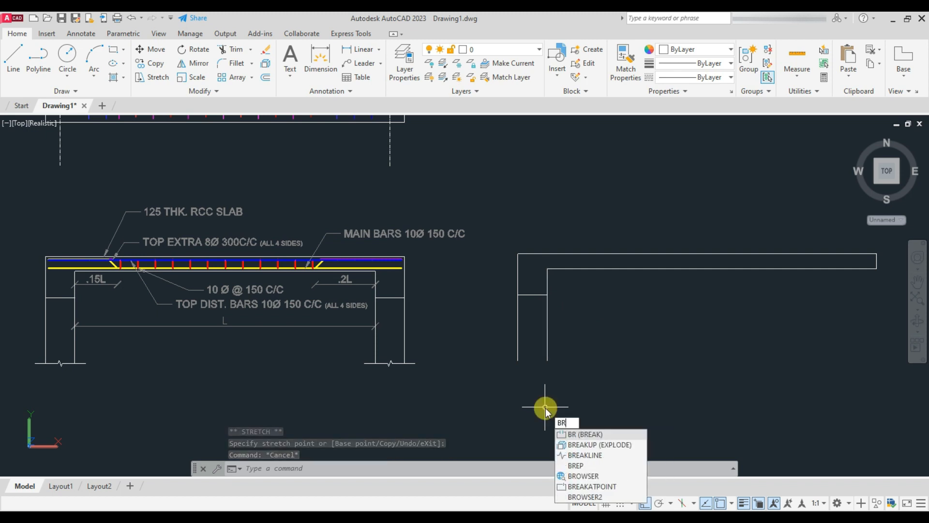
click(587, 455)
click(518, 361)
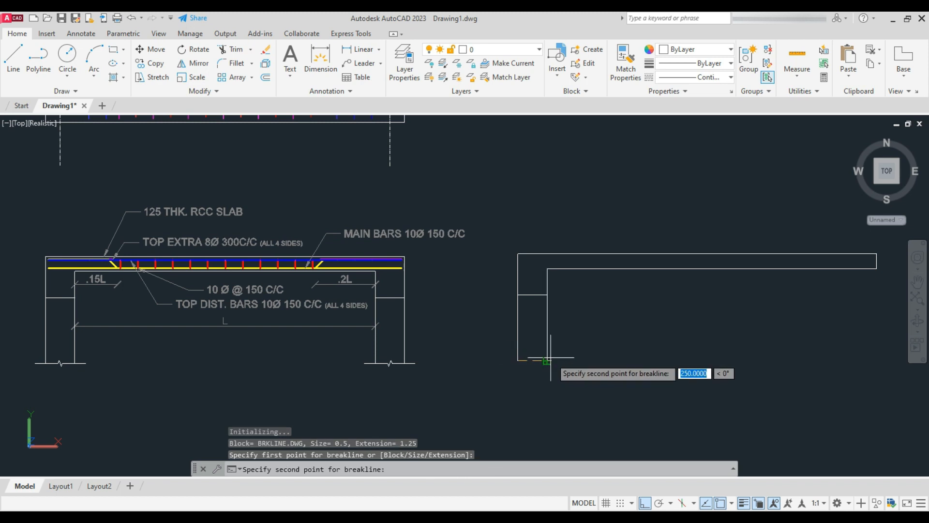
click(547, 360)
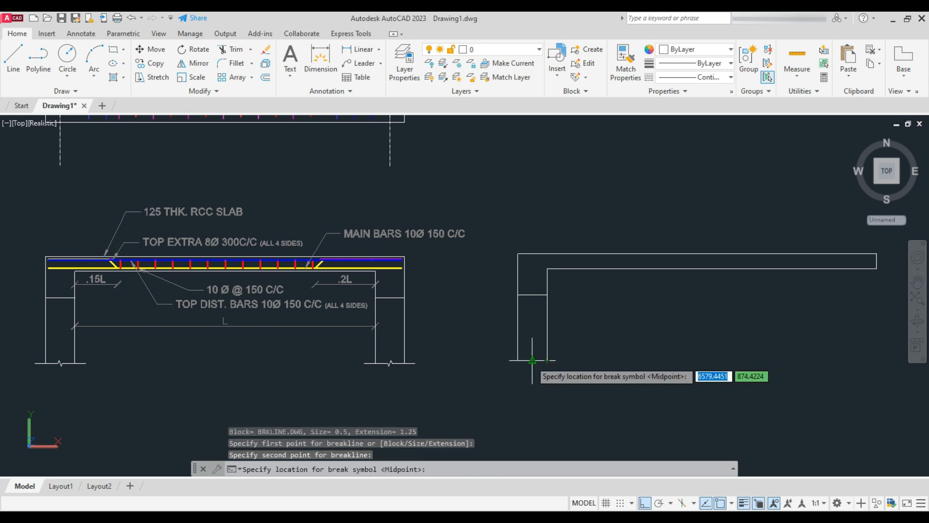
key(Return)
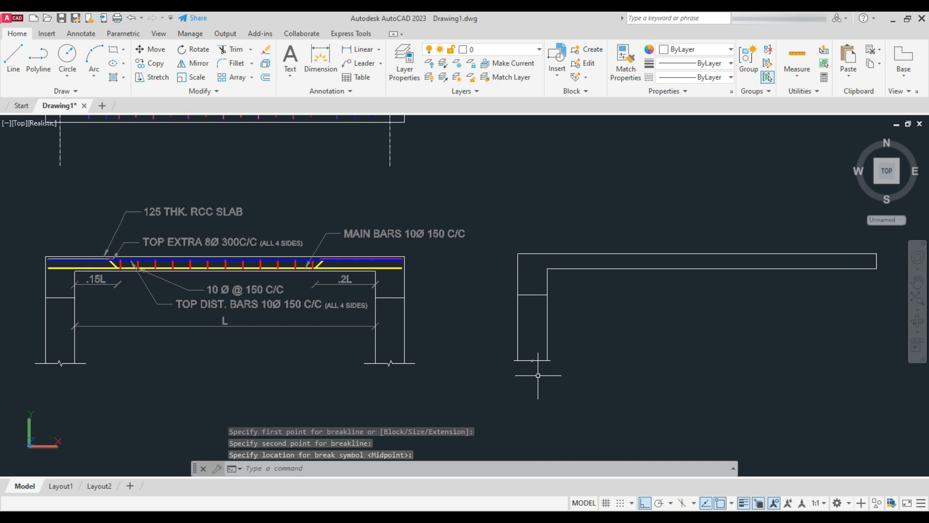
Scale the new break line by a factor of 4 about its middle
scroll(533, 367, up, 3)
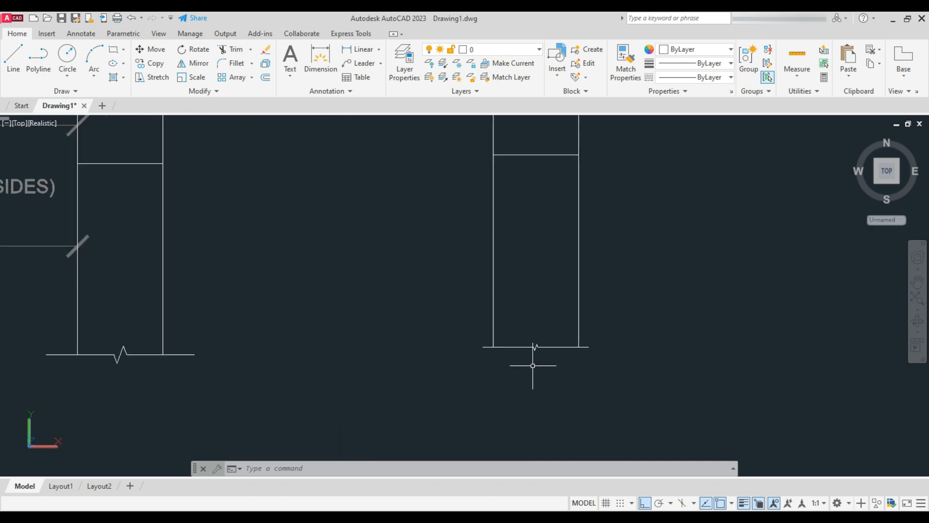
scroll(533, 366, up, 1)
text(sc)
key(Return)
click(527, 365)
click(519, 335)
key(Return)
scroll(537, 339, up, 5)
click(537, 340)
text(4)
key(Return)
scroll(409, 339, down, 10)
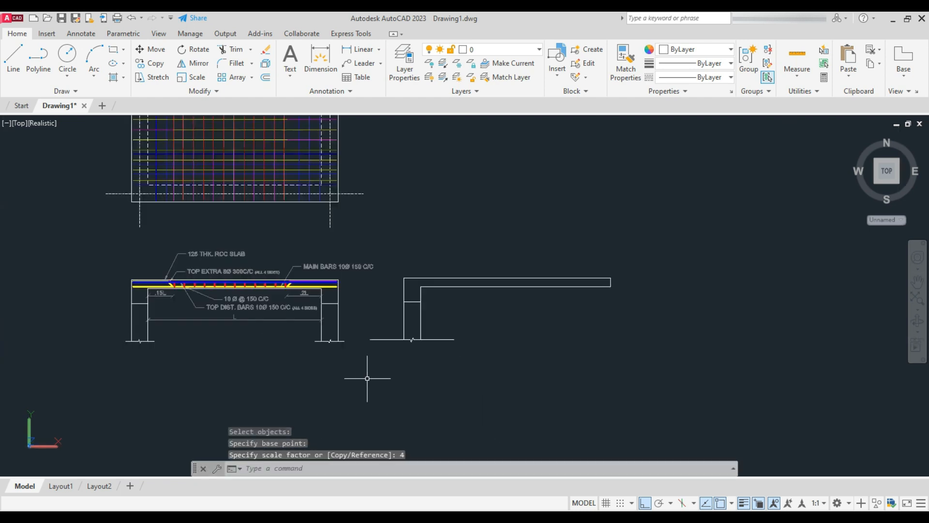
Mirror the left support with its beam line and break line about the slab's vertical centreline, keeping the source objects
scroll(424, 305, up, 2)
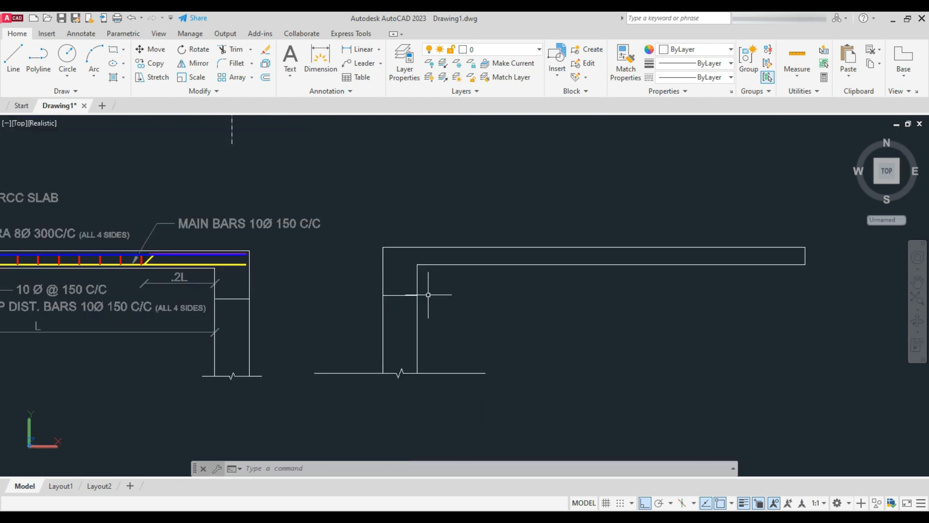
click(433, 283)
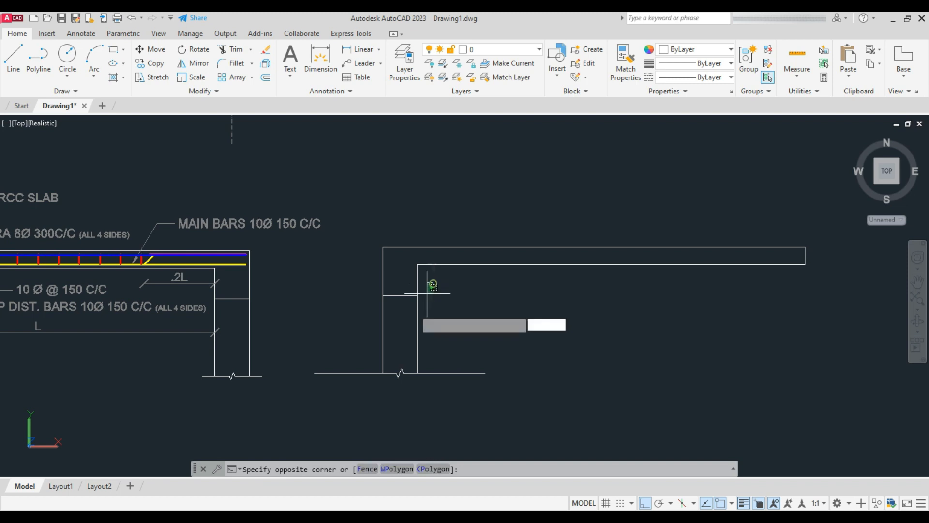
click(350, 400)
text(mi)
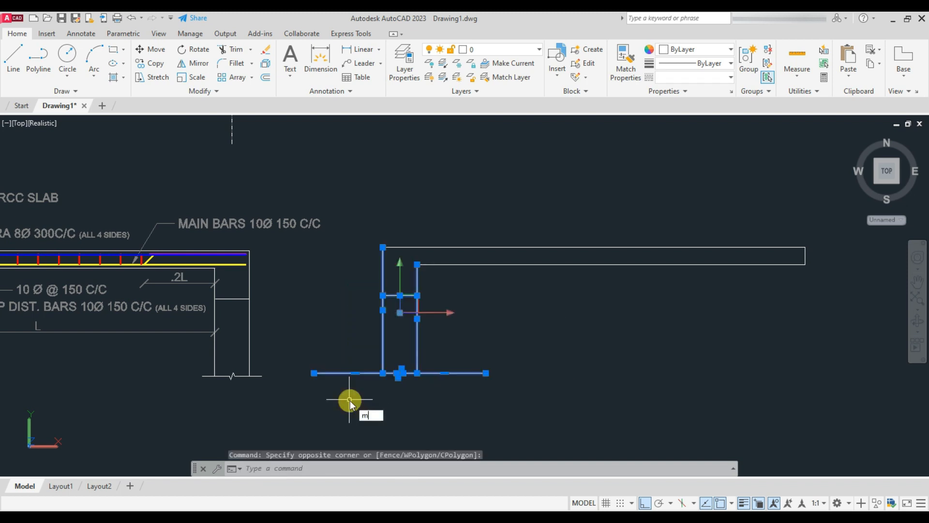
key(Return)
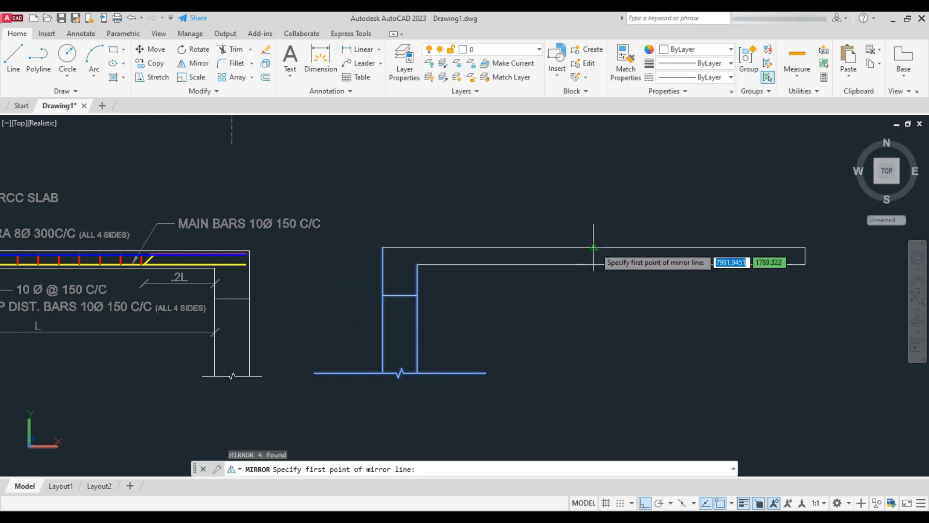
click(594, 247)
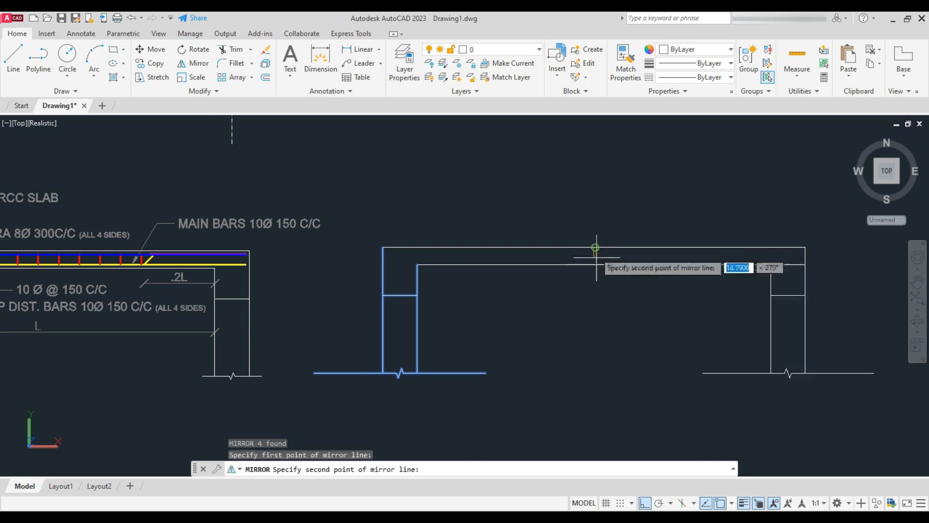
click(596, 319)
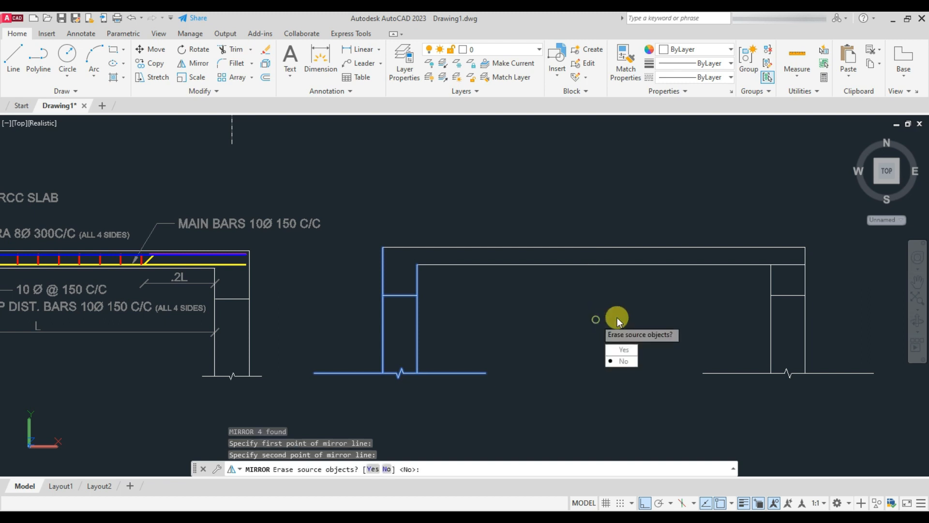
right_click(658, 290)
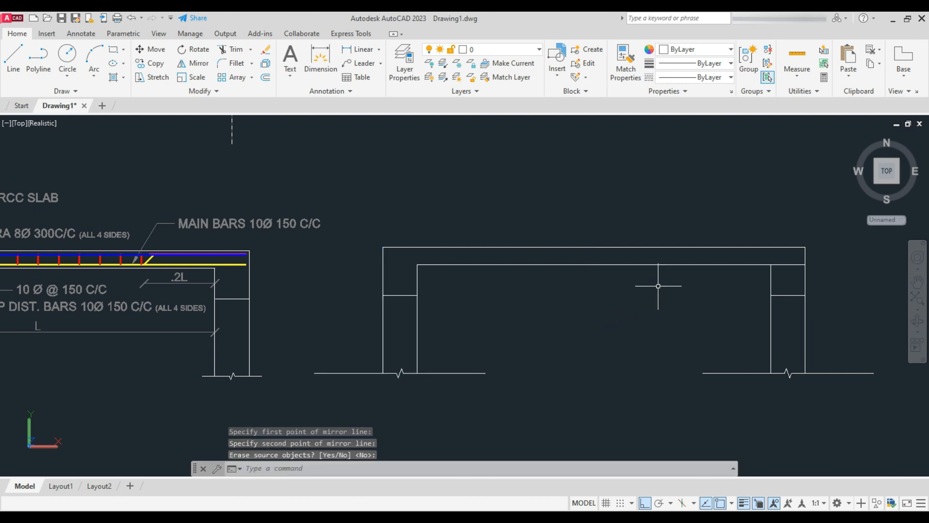
Trim the slab's bottom line where it crosses the right beam
key(Return)
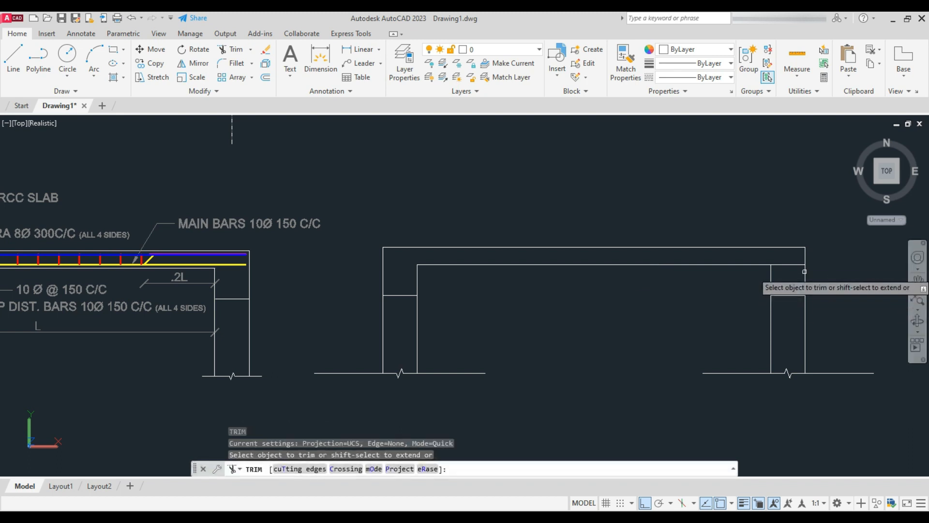
scroll(796, 257, up, 4)
drag(797, 258, 740, 242)
scroll(716, 177, down, 4)
key(Return)
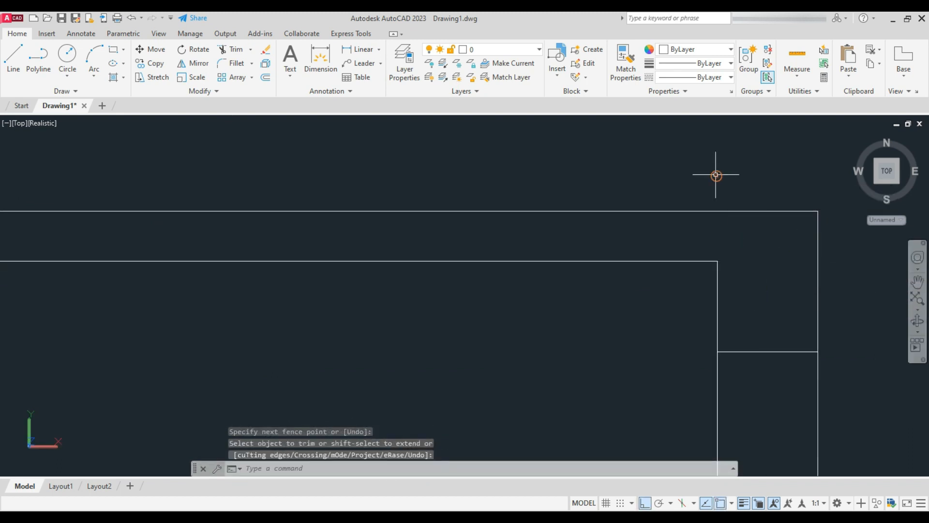
Split the model space into two vertical viewports
middle_drag(640, 158, 654, 261)
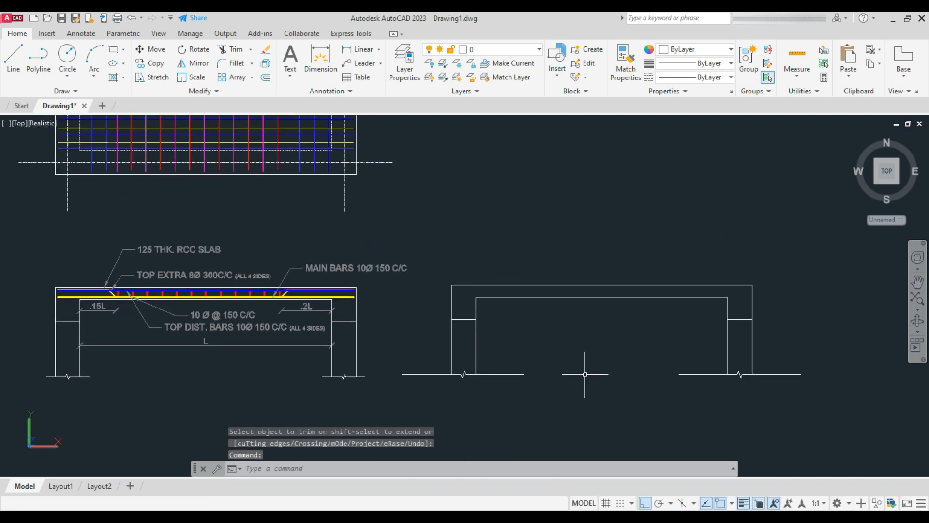
scroll(552, 253, down, 4)
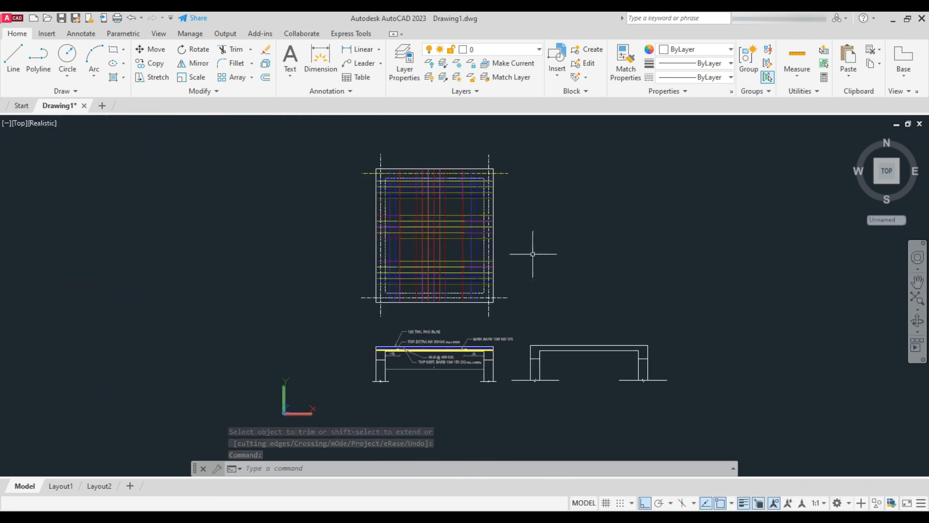
scroll(552, 290, up, 1)
scroll(633, 427, up, 3)
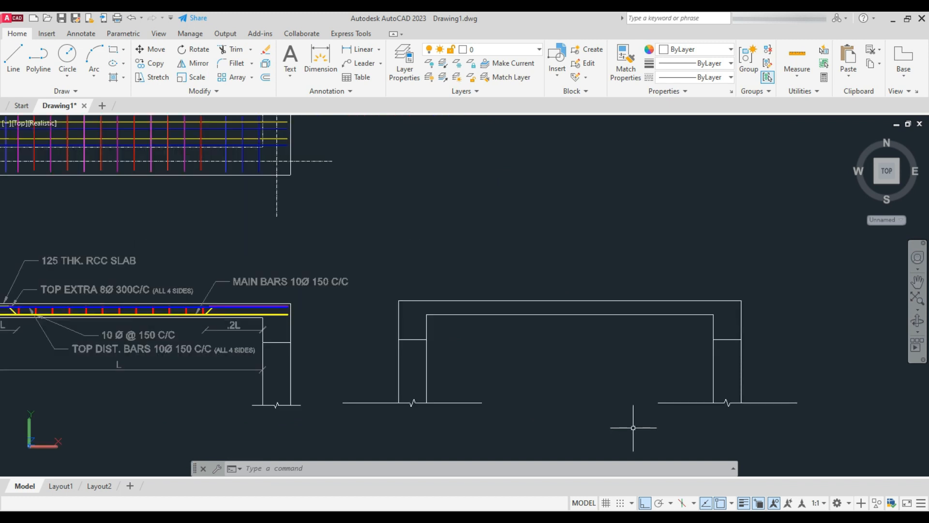
text(VIEW)
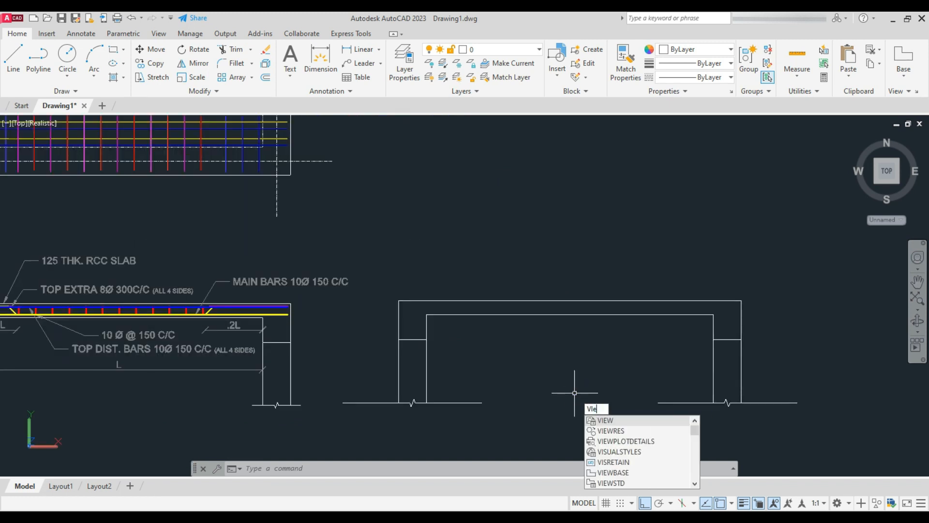
text(P)
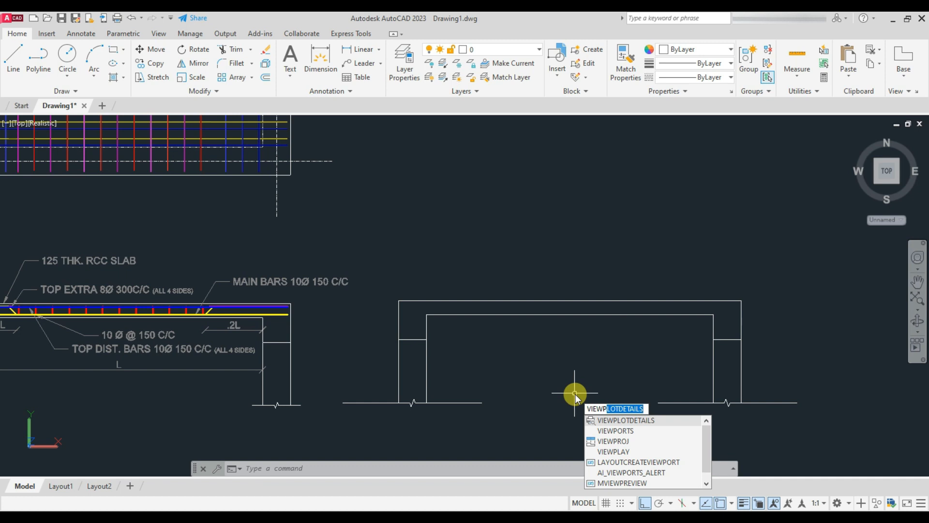
text(O)
key(Return)
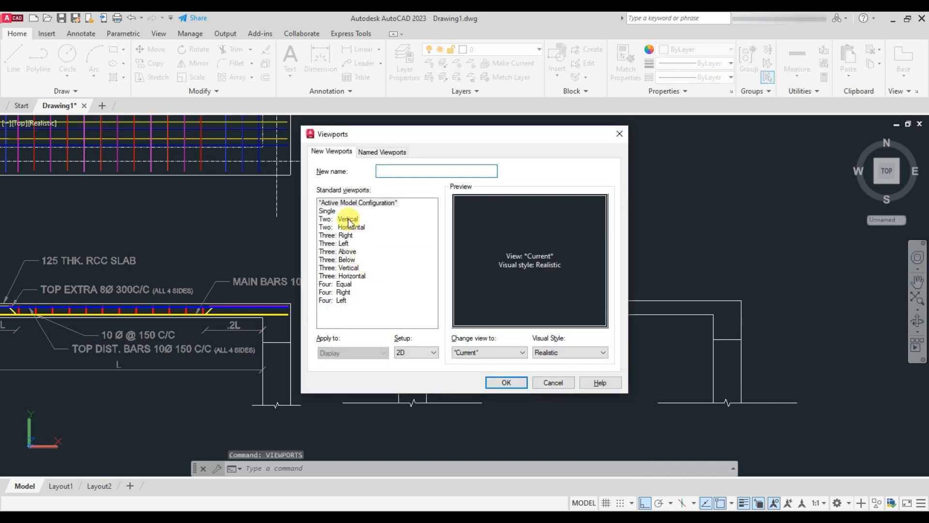
click(348, 219)
click(506, 383)
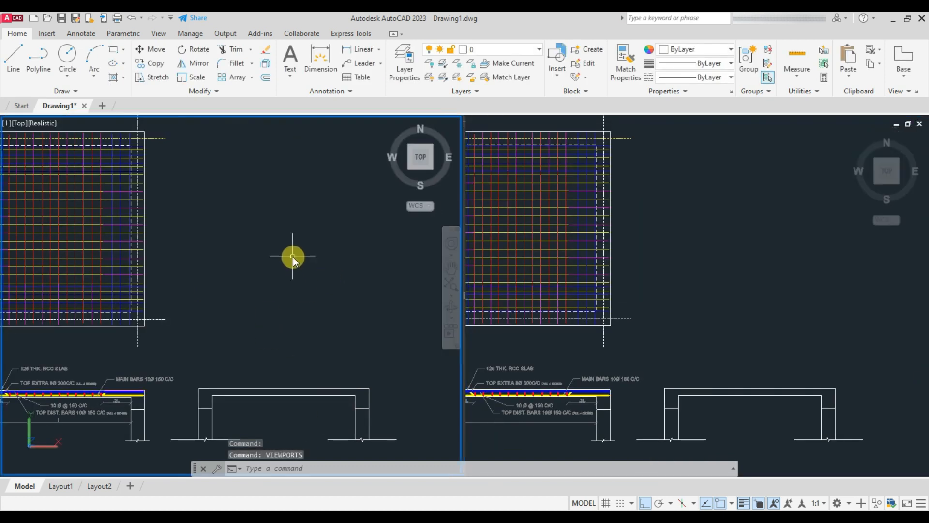
Orbit the left viewport to an angled 3D view of the slab reinforcement and frame the bar mesh
click(391, 127)
right_click(390, 126)
click(435, 153)
shift+middle_drag(196, 273, 292, 295)
scroll(264, 250, down, 5)
scroll(247, 246, up, 6)
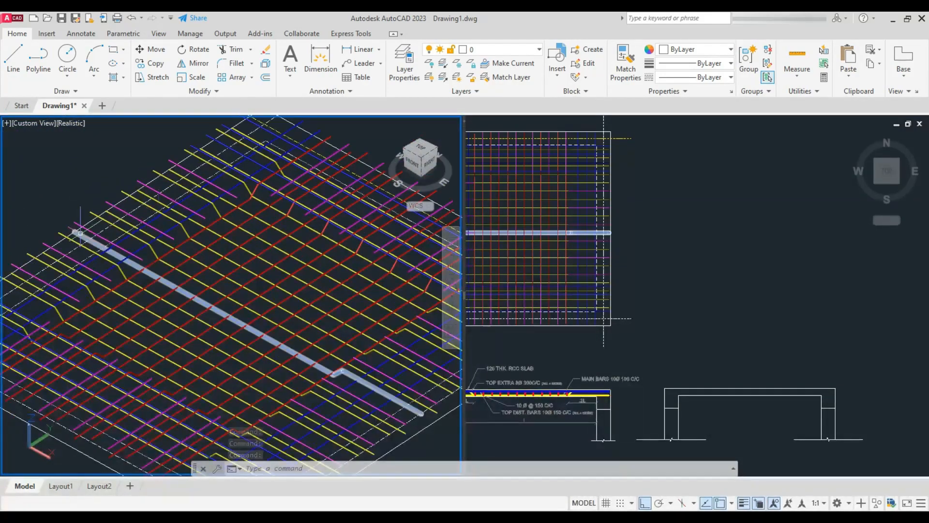
Examine the existing slab section with its bar labels and the new slab outline in the top-view viewport
click(735, 310)
middle_drag(706, 355, 755, 263)
scroll(576, 314, up, 6)
scroll(566, 317, down, 3)
scroll(638, 312, up, 2)
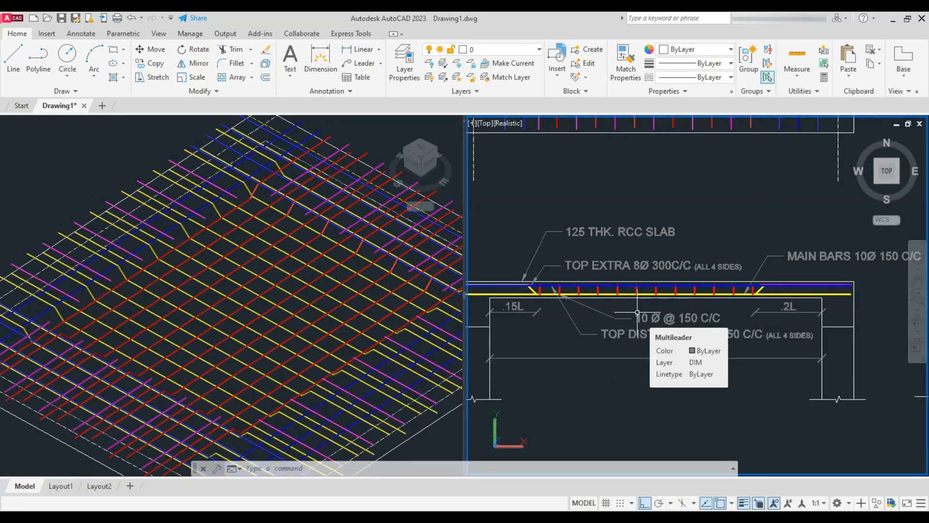
scroll(637, 312, down, 5)
scroll(637, 312, up, 3)
scroll(700, 312, up, 3)
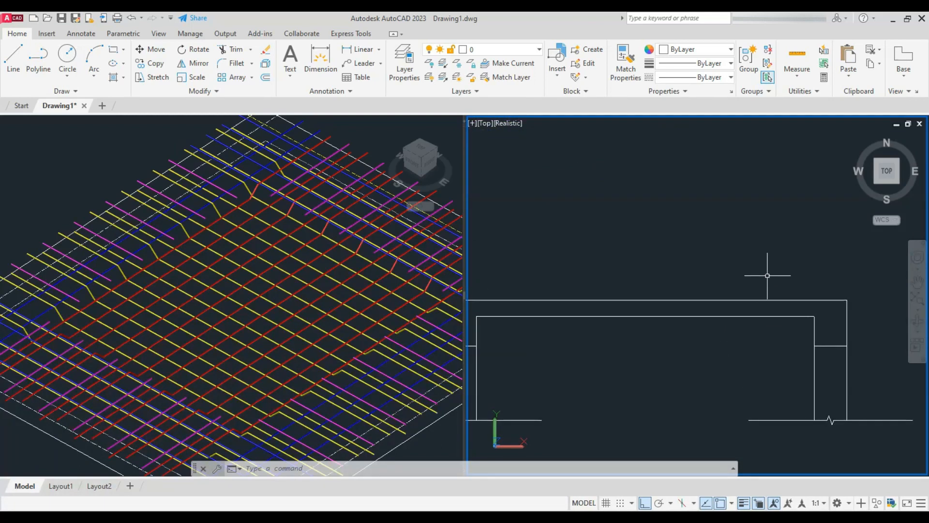
scroll(735, 263, down, 2)
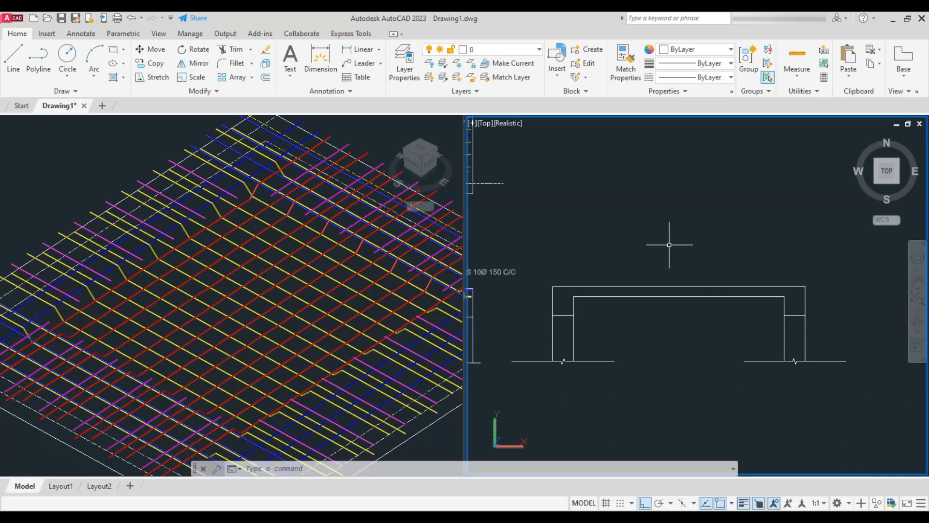
Divide the new slab's bottom line between the beams into 7 equal segments
text(v)
key(Return)
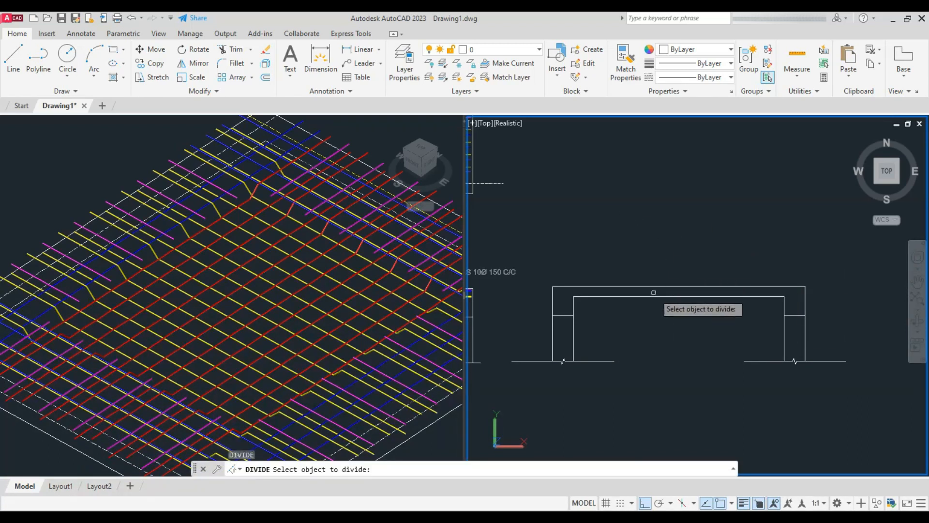
click(657, 296)
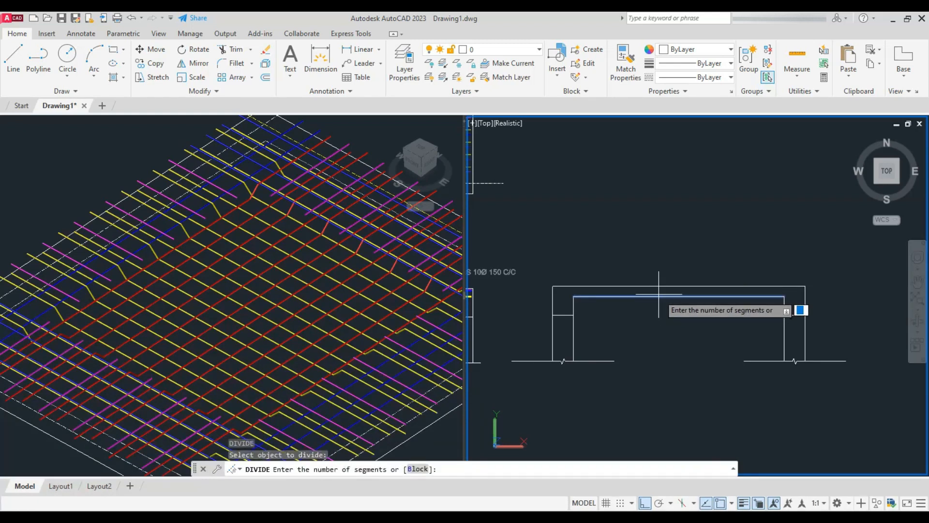
text(7)
key(Return)
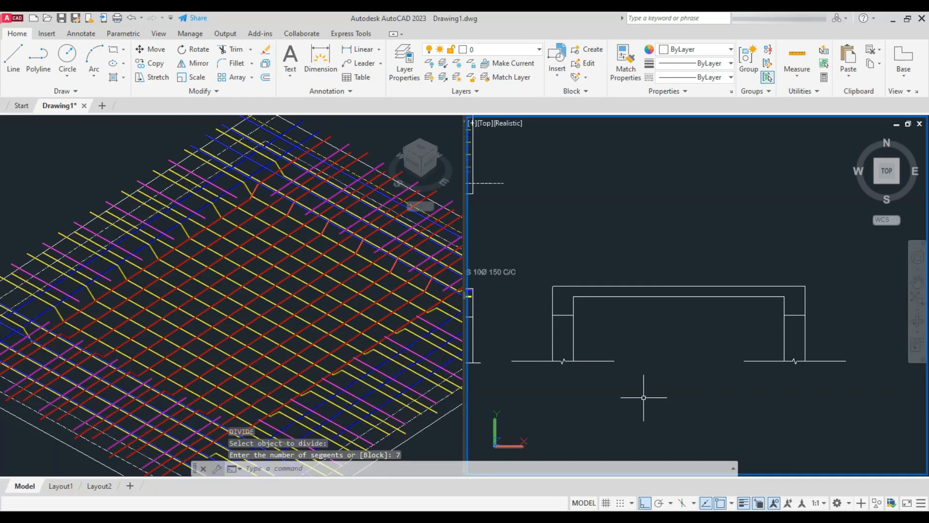
Set the point style to the circle with a cross so the slab's division points display
text(pt)
key(Return)
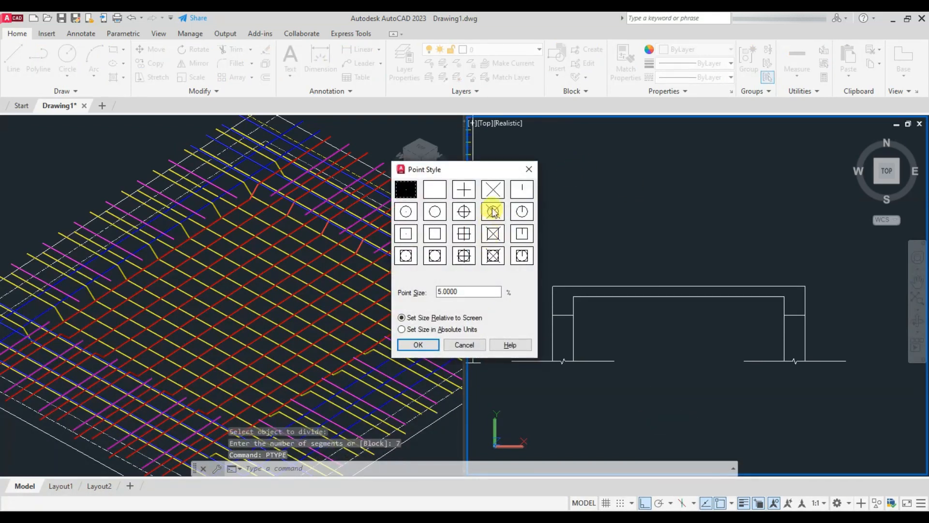
click(417, 345)
scroll(479, 302, down, 3)
scroll(479, 303, up, 4)
scroll(512, 302, up, 3)
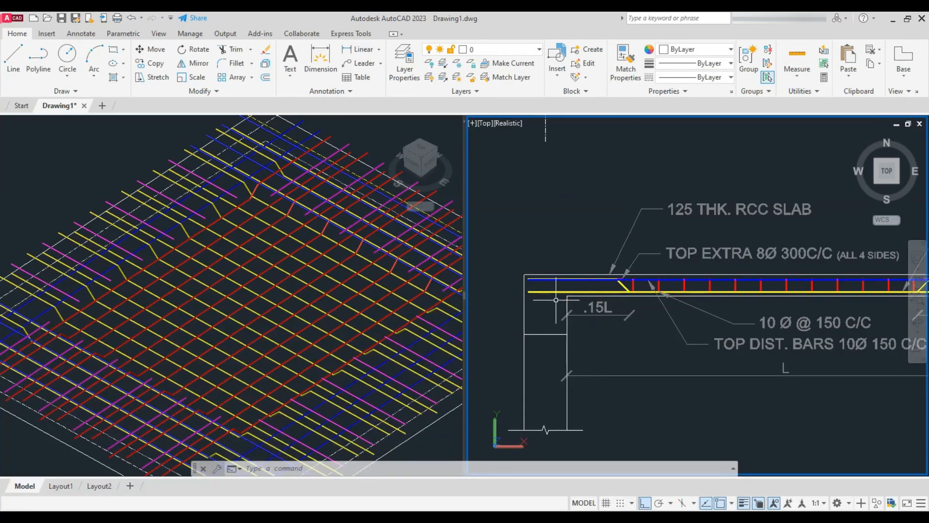
scroll(556, 300, down, 5)
scroll(697, 268, up, 4)
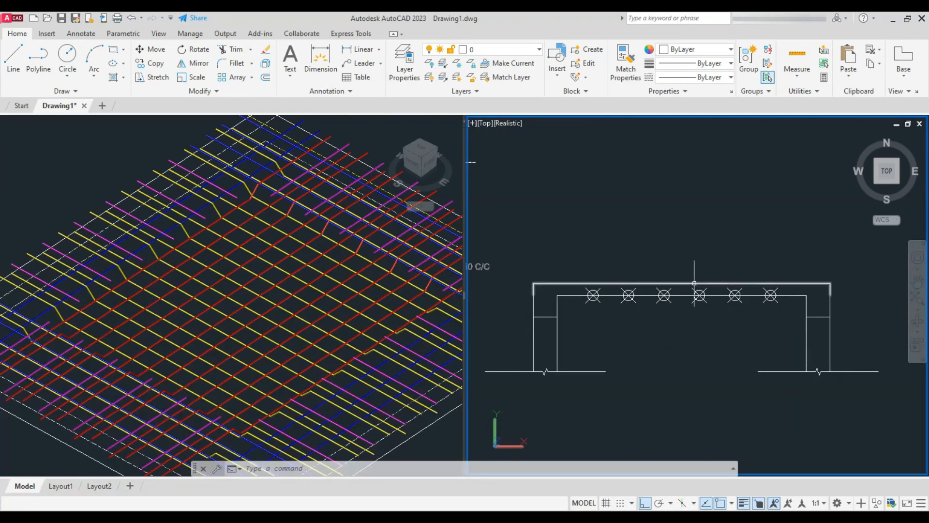
Explode the outer outline of the new slab section into separate lines
click(678, 283)
text(x)
key(Return)
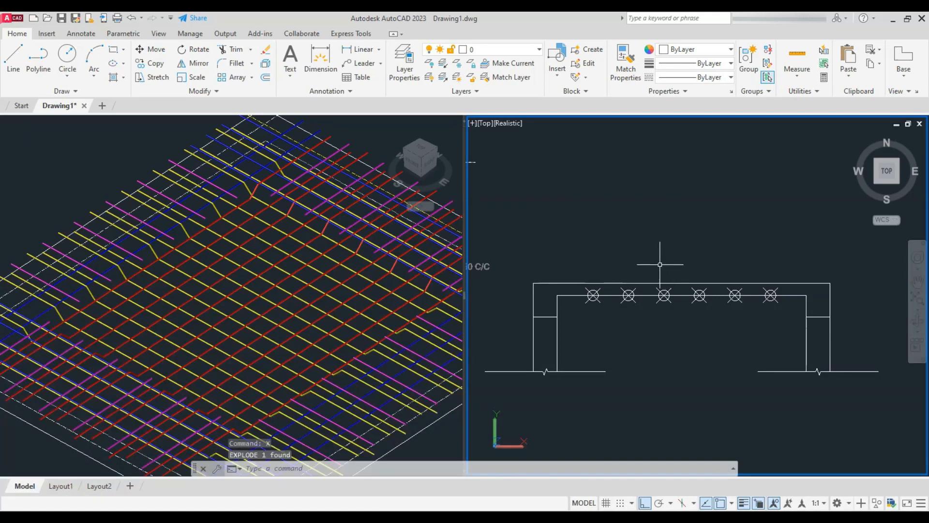
Offset the new slab's top line 25 mm down into the slab
text(o)
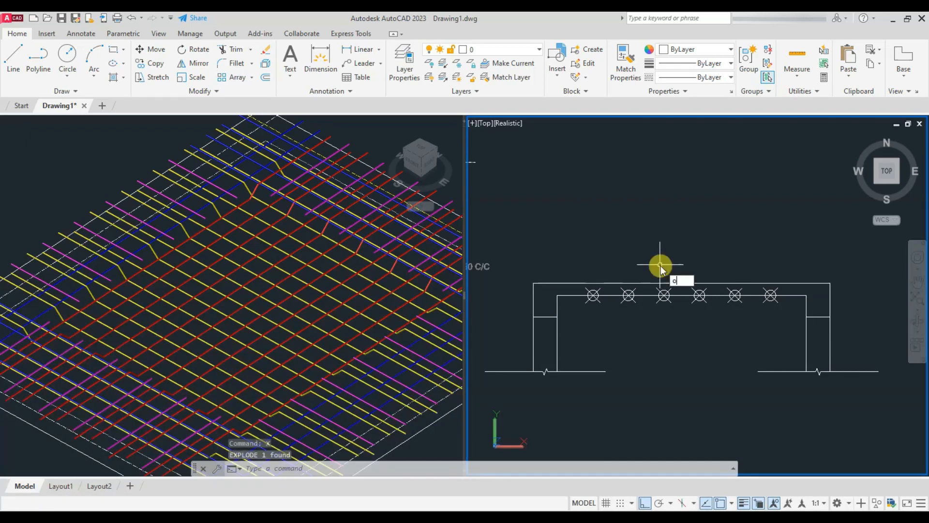
key(Return)
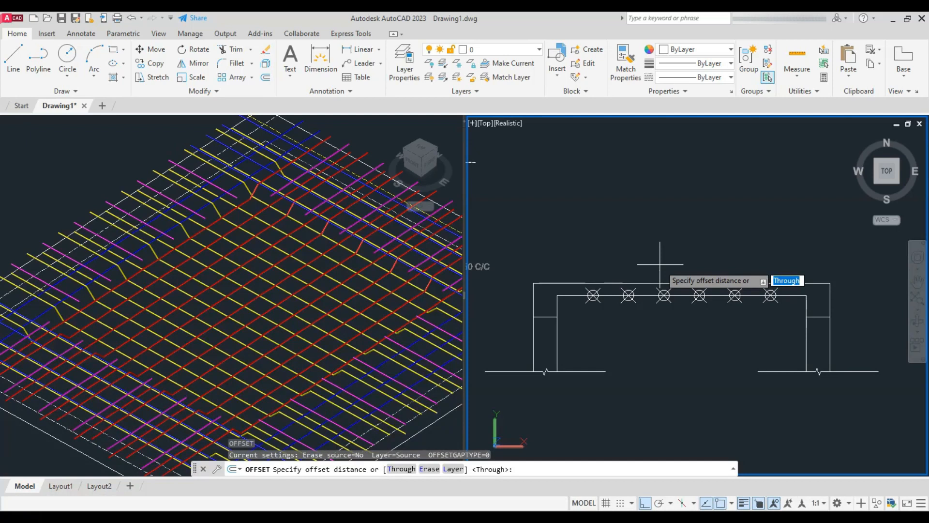
text(25)
key(Return)
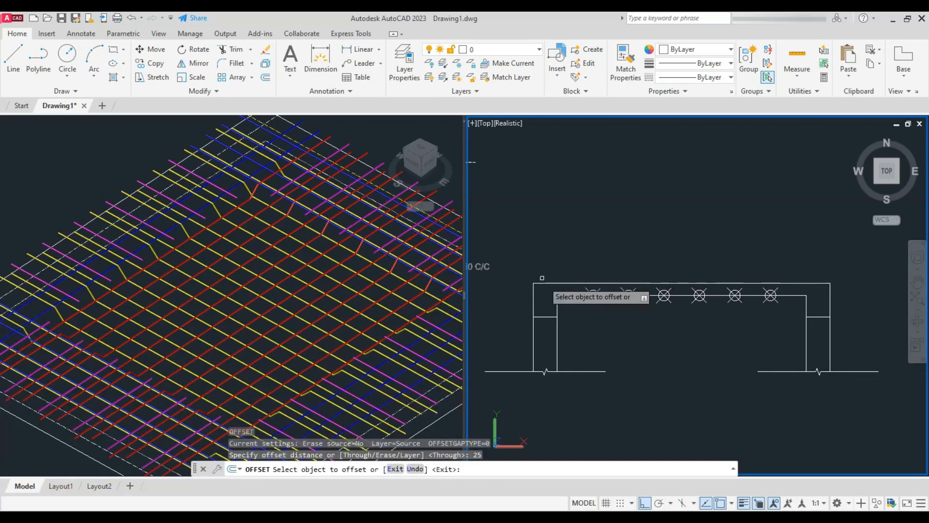
scroll(544, 281, up, 3)
click(594, 283)
click(600, 293)
key(Return)
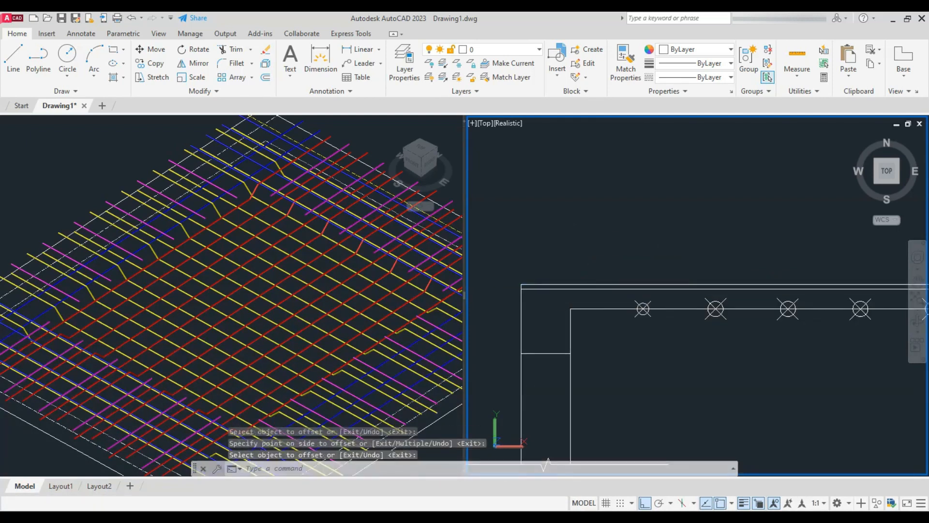
Shorten the left end of the offset line inside the slab by 25 mm using Lengthen
scroll(736, 310, down, 4)
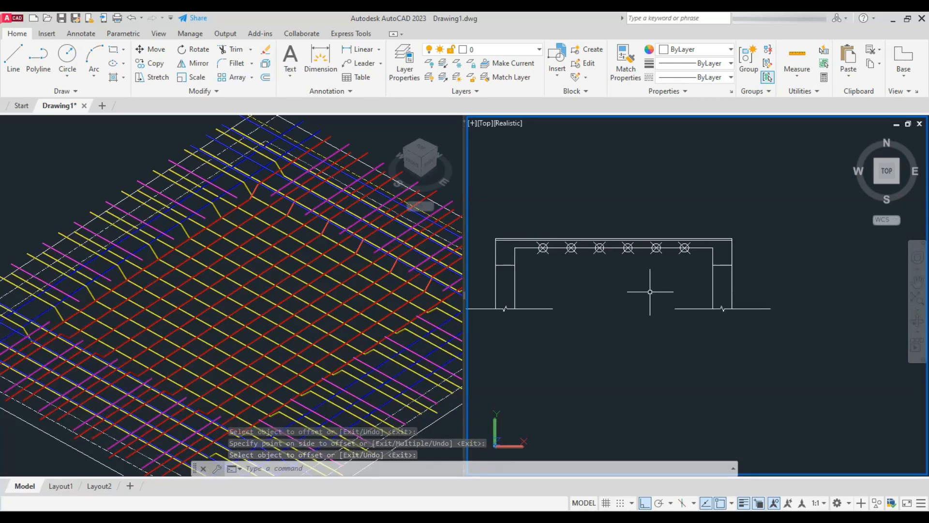
scroll(684, 307, down, 3)
scroll(472, 248, up, 6)
scroll(824, 260, down, 4)
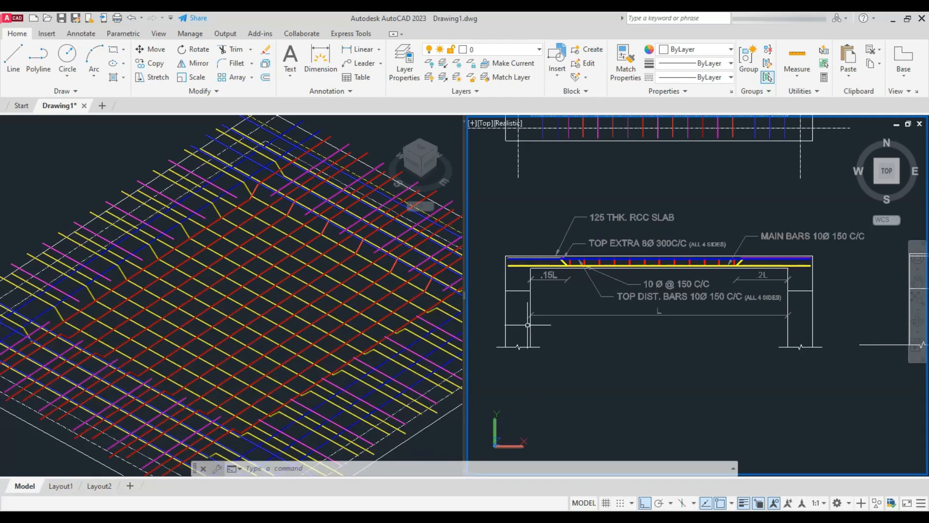
scroll(528, 325, down, 3)
scroll(654, 294, up, 6)
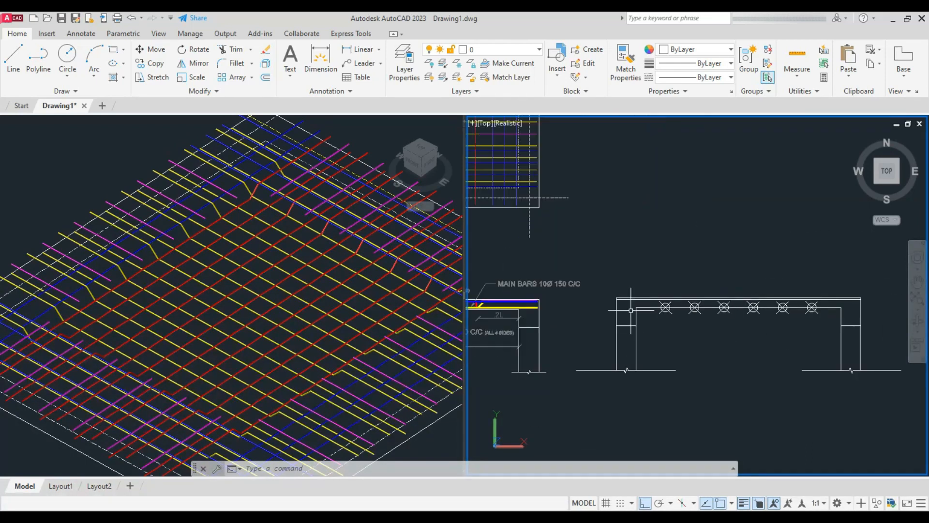
scroll(589, 294, up, 6)
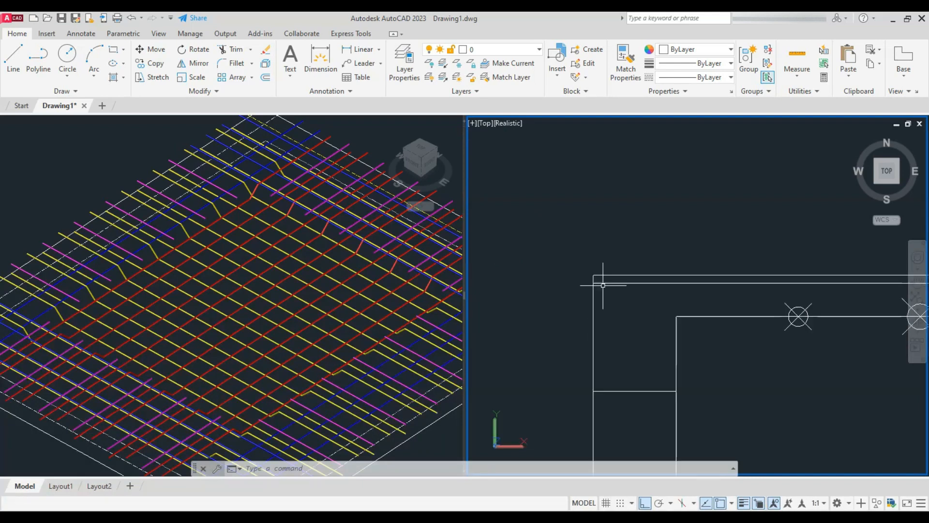
click(592, 284)
mouse_move(579, 284)
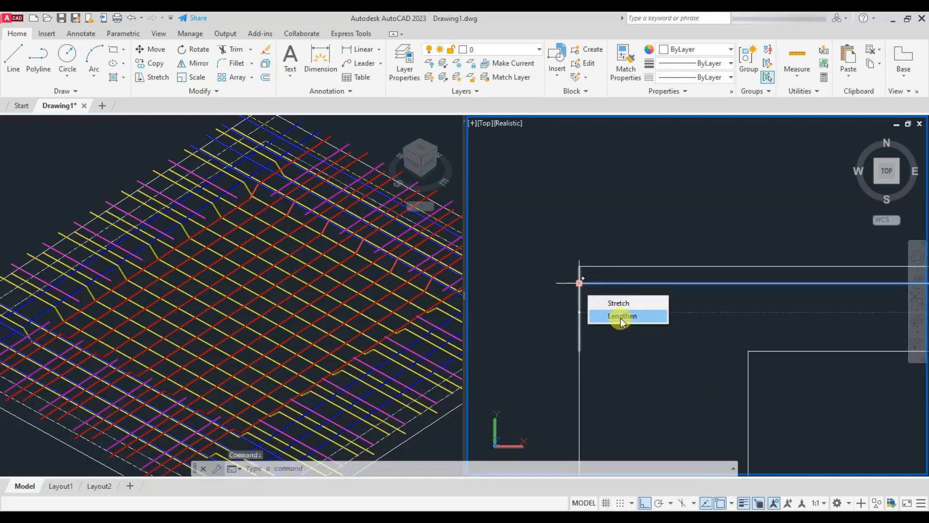
click(620, 318)
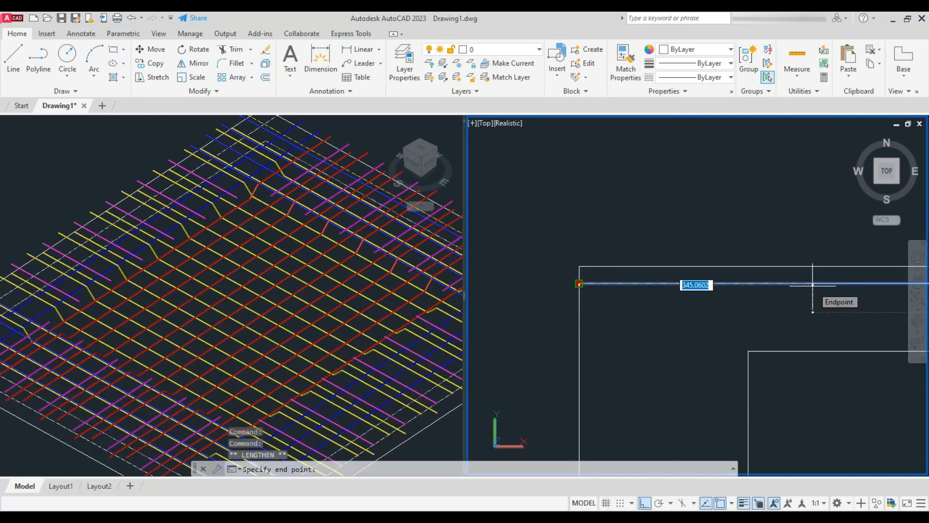
text(25)
key(Return)
Shorten the right end of the offset line by 25 mm to keep the side cover
scroll(857, 276, down, 10)
middle_drag(857, 276, 581, 286)
scroll(693, 277, up, 9)
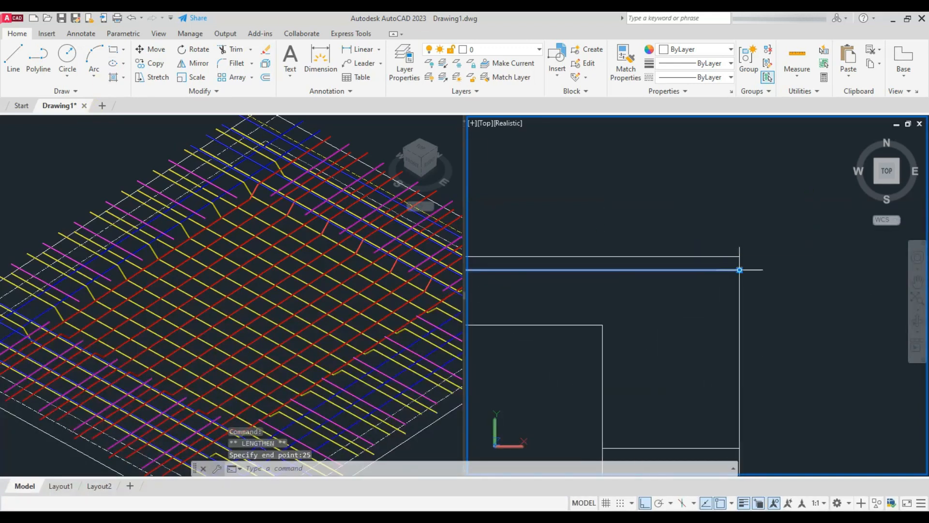
mouse_move(740, 270)
click(770, 301)
text(2)
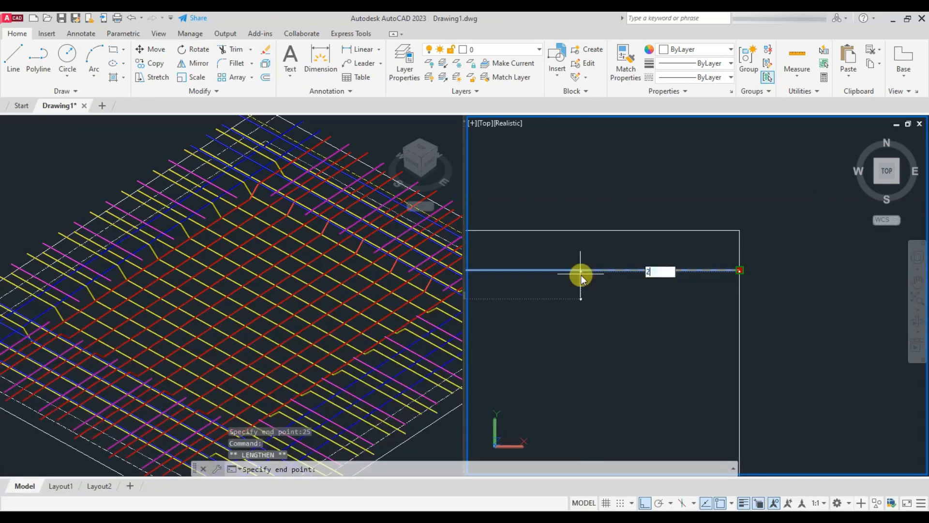
text(5)
key(Return)
key(Escape)
scroll(799, 262, down, 5)
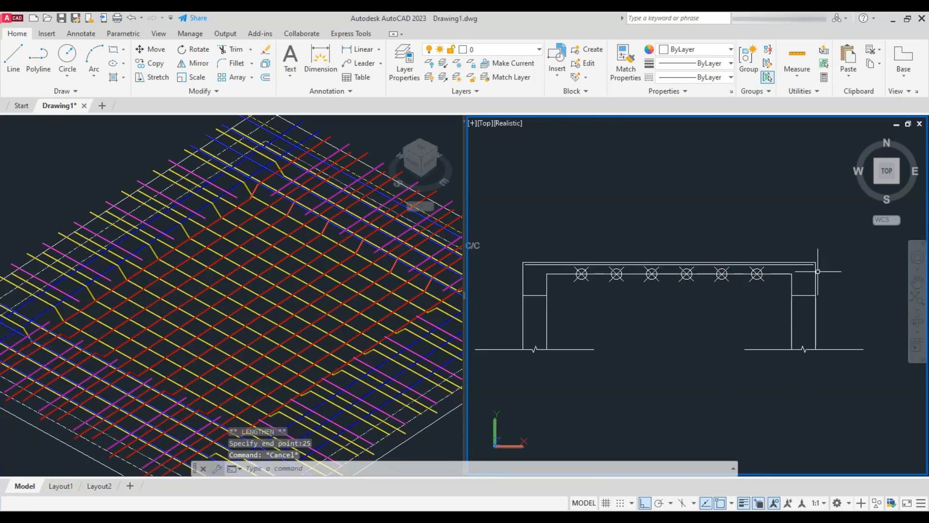
Offset the shortened top bar line 75 mm downward to make the bottom bar line
scroll(533, 268, up, 2)
text(o)
key(Return)
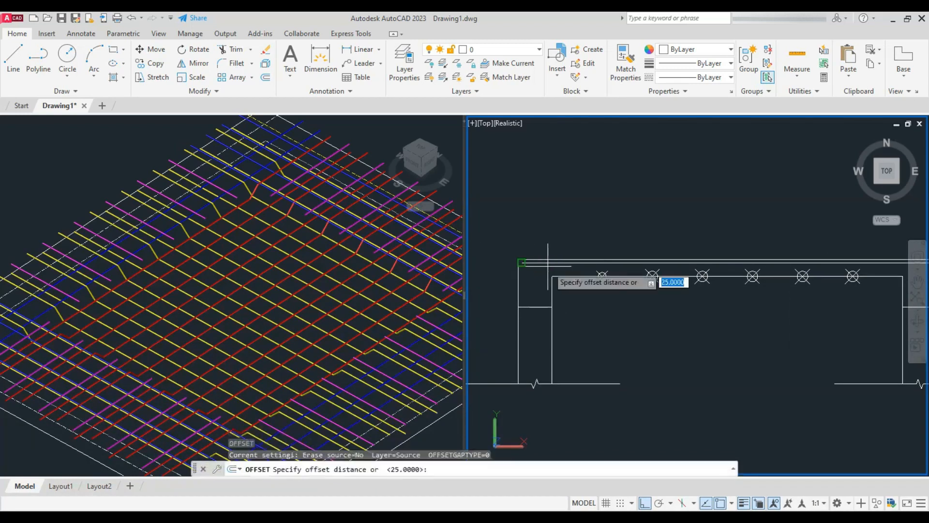
text(2)
key(BackSpace)
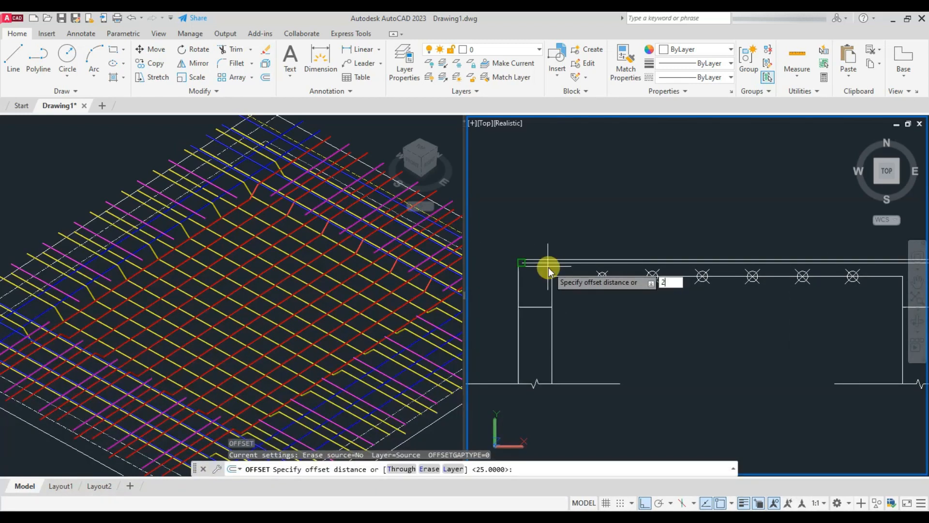
text(75)
key(Return)
scroll(549, 252, up, 3)
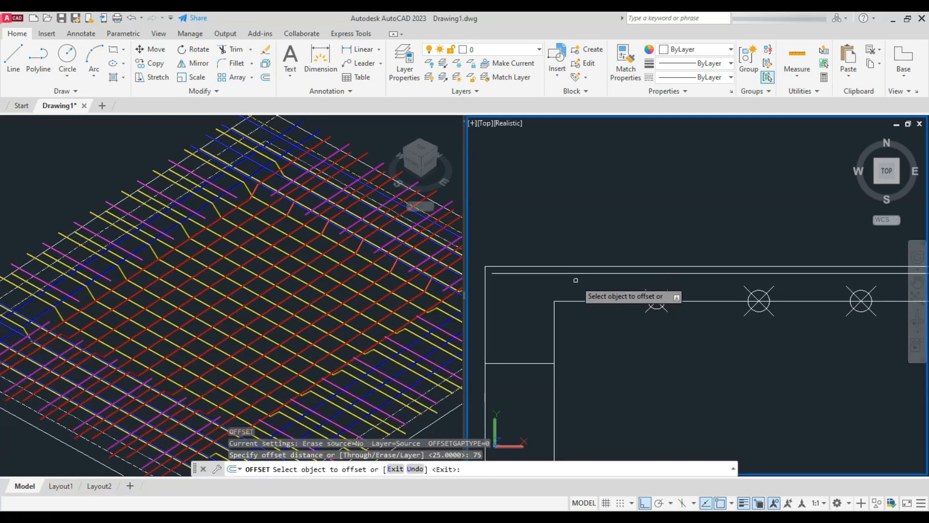
click(585, 273)
click(586, 300)
key(Return)
scroll(583, 360, down, 2)
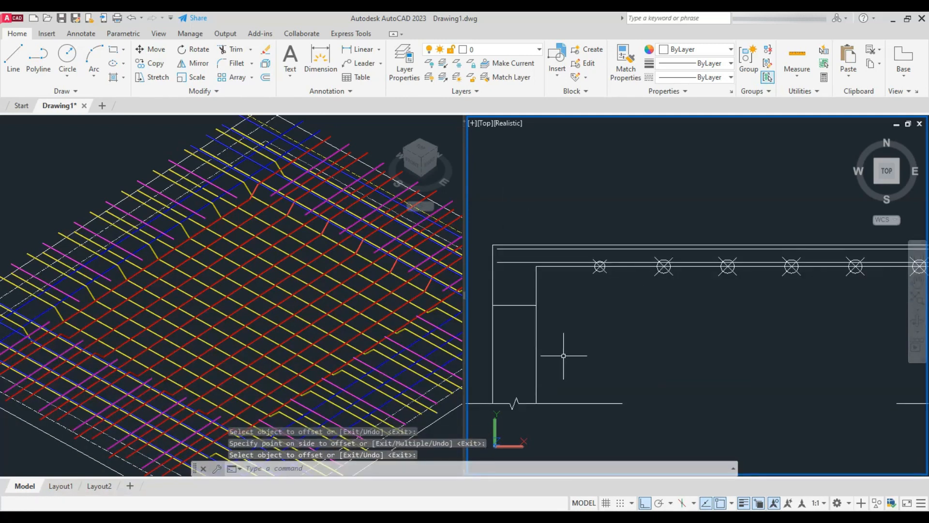
Set the current colour to Yellow and the current lineweight to 0.30 mm
click(729, 50)
click(676, 161)
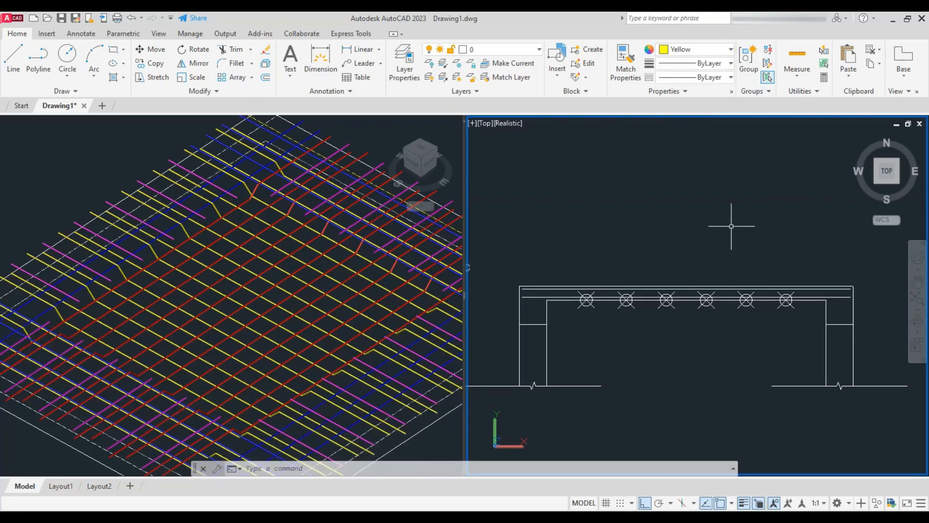
click(721, 64)
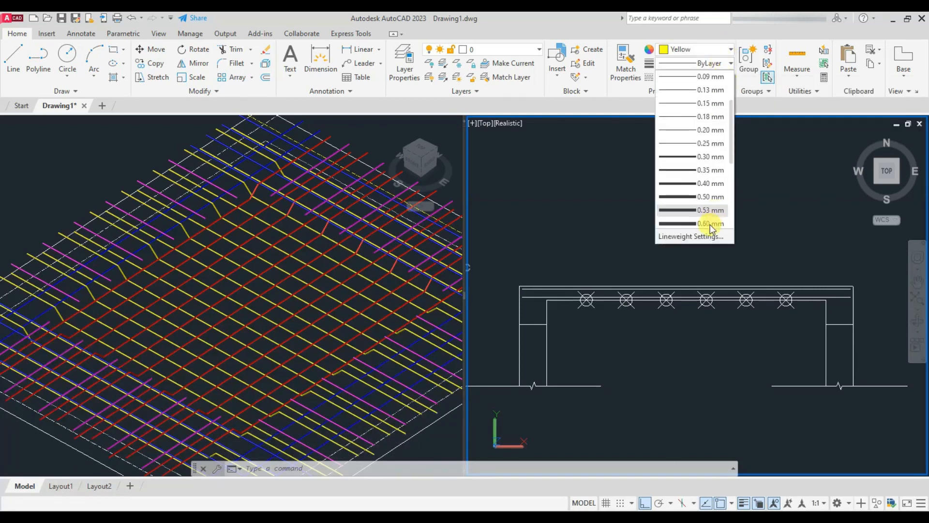
click(710, 158)
click(650, 378)
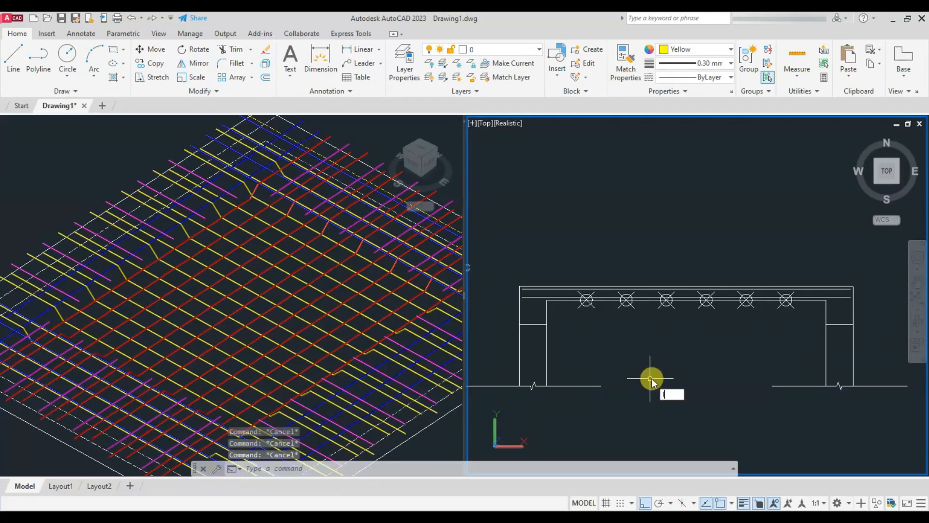
Start a line at the bottom bar line's right end and run it to directly above the leftmost division point
text(l)
key(Return)
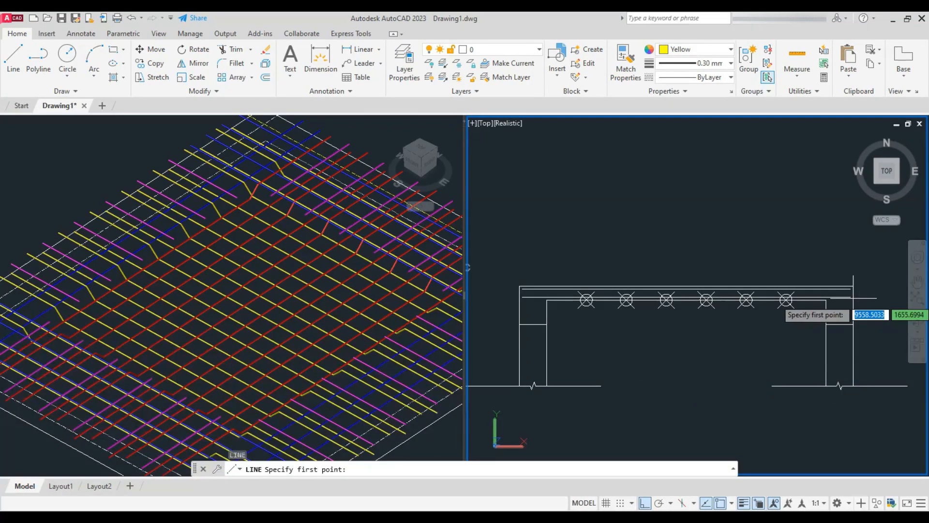
scroll(854, 299, up, 3)
click(762, 304)
scroll(762, 310, down, 4)
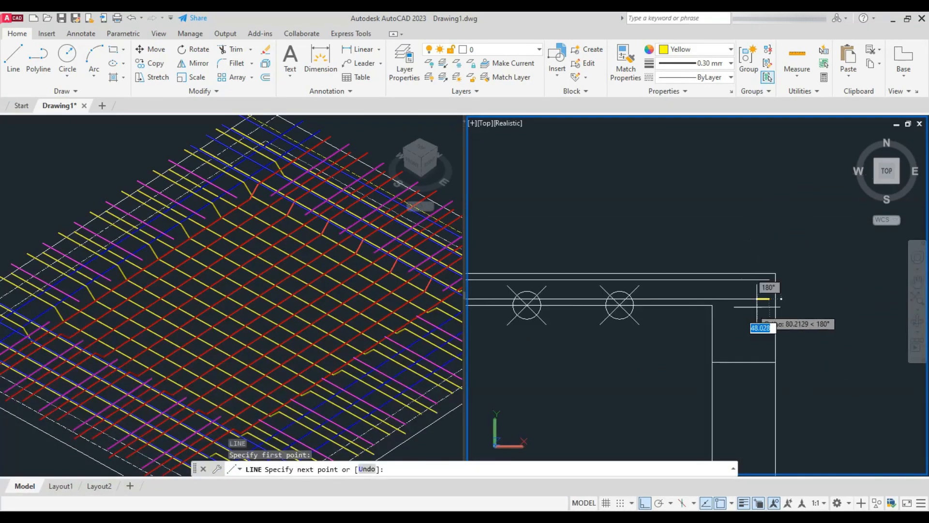
scroll(517, 307, up, 10)
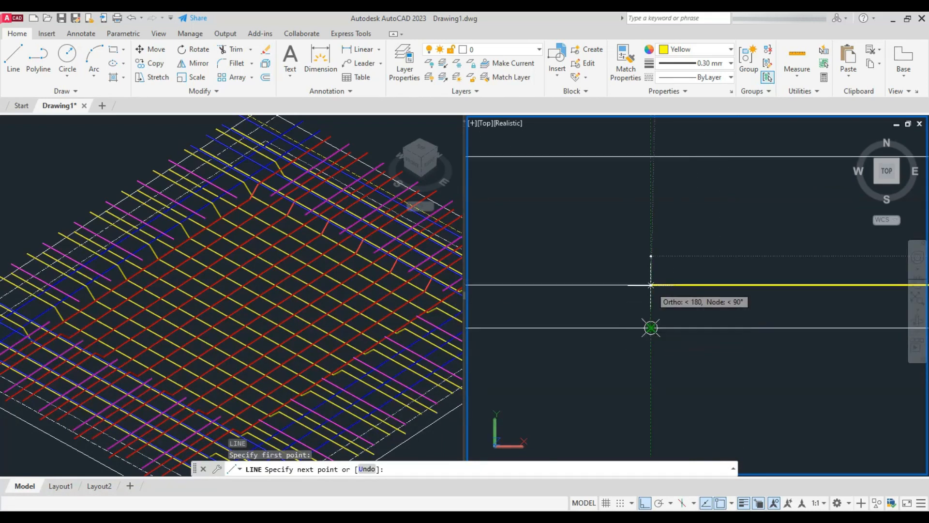
click(651, 285)
scroll(755, 299, down, 3)
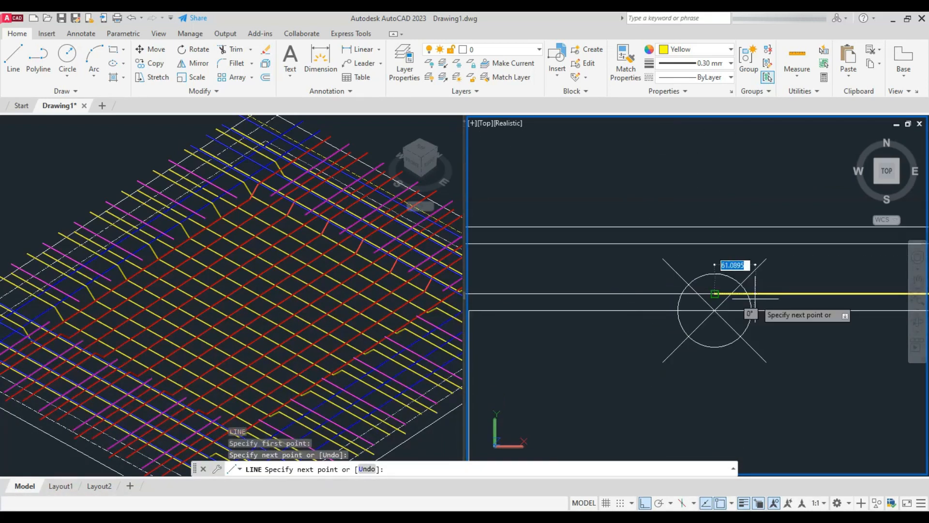
Turn on 45° polar tracking, crank the bar up to the top bar line, and end it at that line's left end
click(659, 504)
click(673, 503)
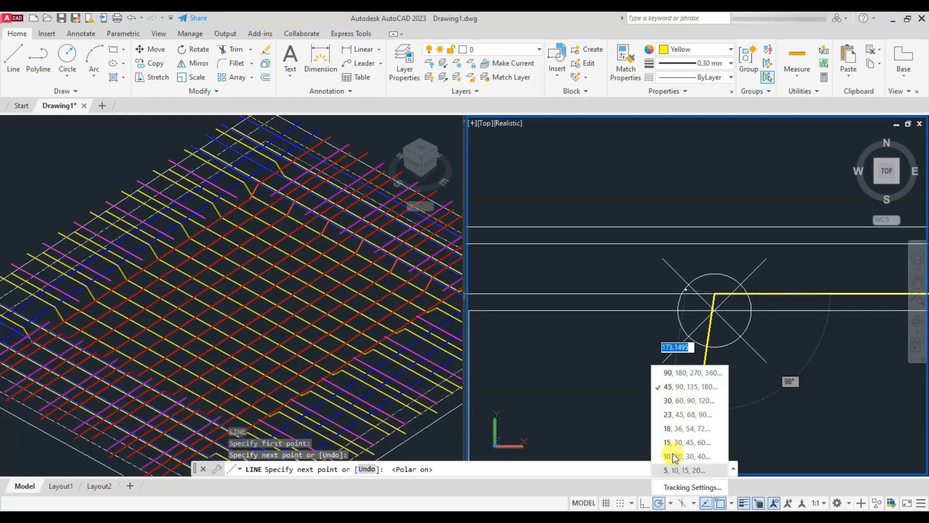
click(670, 382)
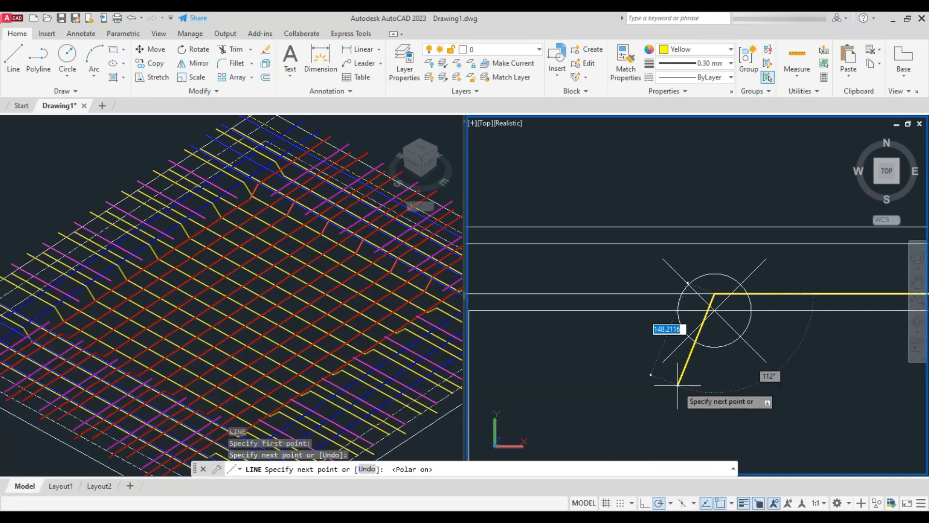
click(664, 243)
scroll(792, 220, down, 4)
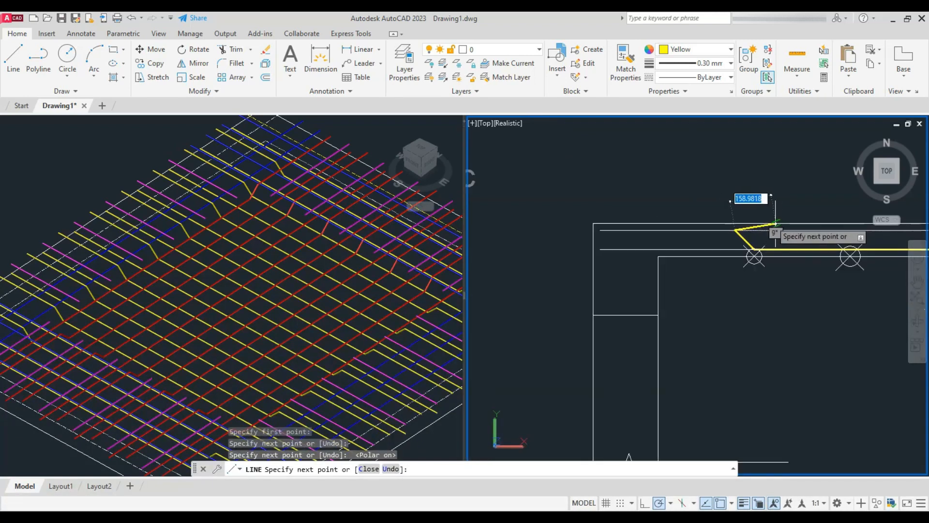
scroll(636, 230, up, 4)
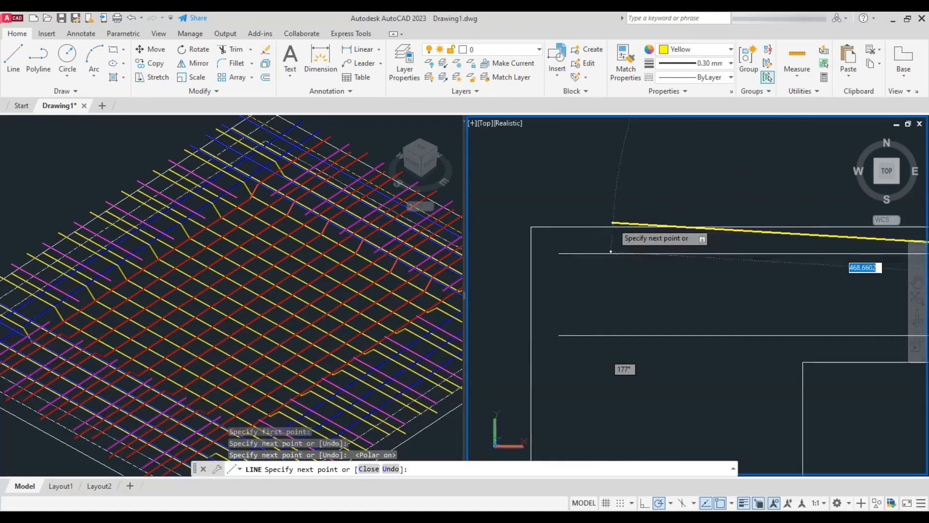
click(558, 253)
key(Return)
scroll(539, 330, down, 4)
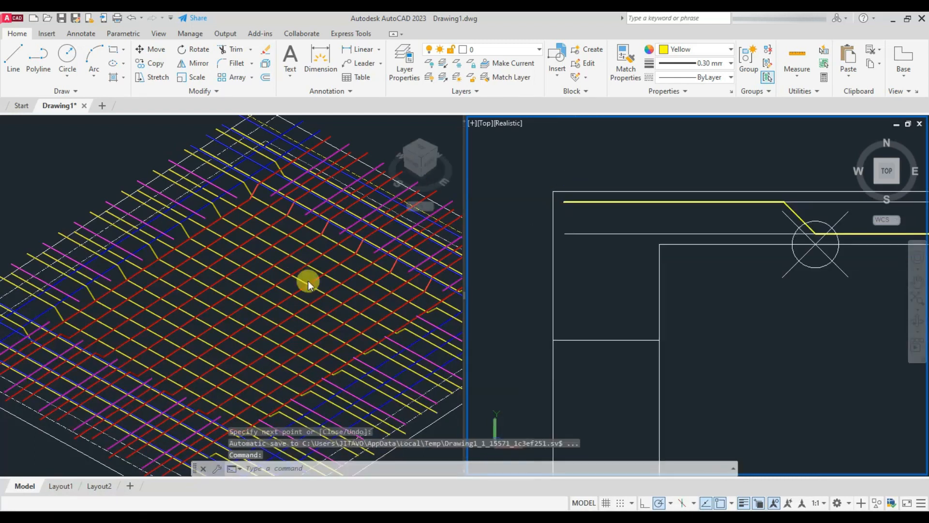
Try to join the segments of the yellow cranked bar
scroll(594, 262, up, 8)
click(559, 257)
click(703, 281)
click(668, 250)
text(j)
key(Return)
key(Return)
scroll(612, 256, down, 5)
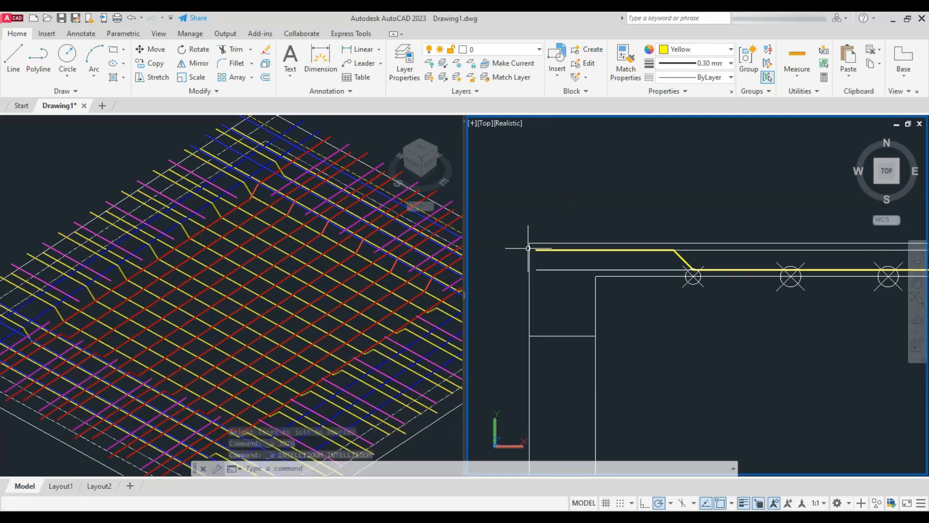
Delete the division point markers along the new slab's bottom line
scroll(630, 285, up, 8)
scroll(528, 291, down, 4)
click(836, 292)
click(521, 353)
scroll(576, 309, up, 3)
key(Delete)
scroll(641, 321, down, 3)
key(Delete)
scroll(562, 242, up, 3)
click(562, 208)
click(605, 271)
scroll(557, 235, up, 6)
key(Delete)
scroll(542, 302, down, 6)
Join the bottom run, crank and top run of the yellow bar in the new slab section into one polyline
click(576, 282)
scroll(623, 241, down, 6)
click(515, 222)
click(647, 261)
scroll(532, 231, up, 4)
click(517, 264)
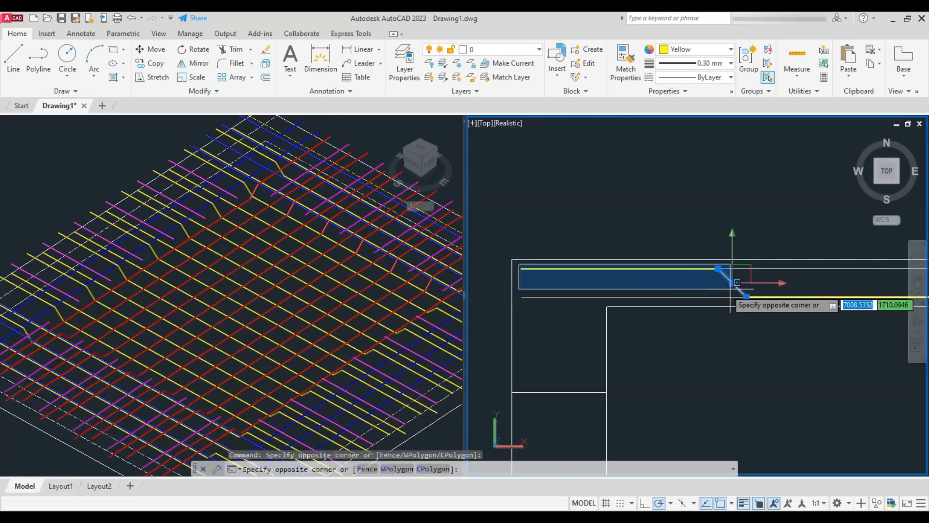
click(729, 290)
scroll(633, 241, down, 8)
scroll(777, 250, up, 12)
click(775, 215)
text(j)
key(Return)
scroll(752, 245, down, 10)
scroll(557, 244, up, 3)
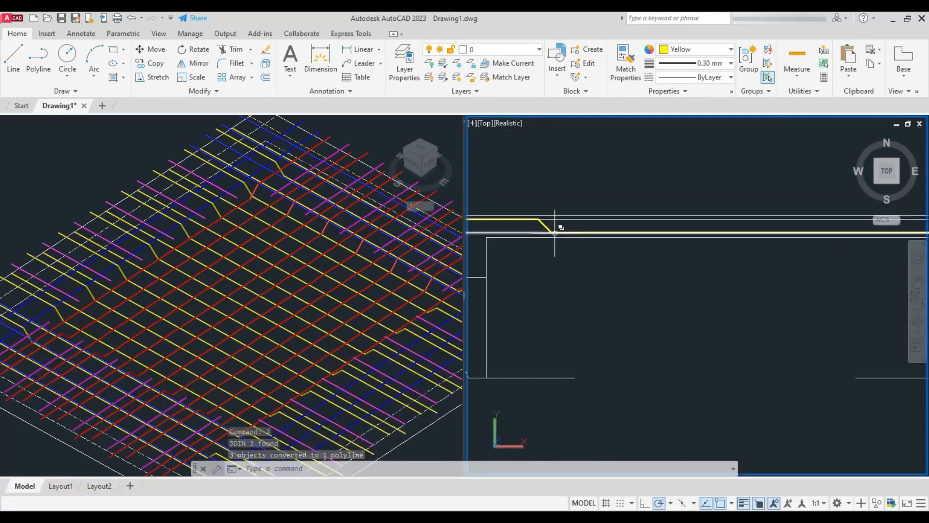
Examine the cranked bar at the right support in the existing slab detail and compare it with the new section
scroll(625, 296, down, 7)
scroll(574, 264, up, 5)
scroll(576, 268, down, 4)
scroll(755, 296, up, 3)
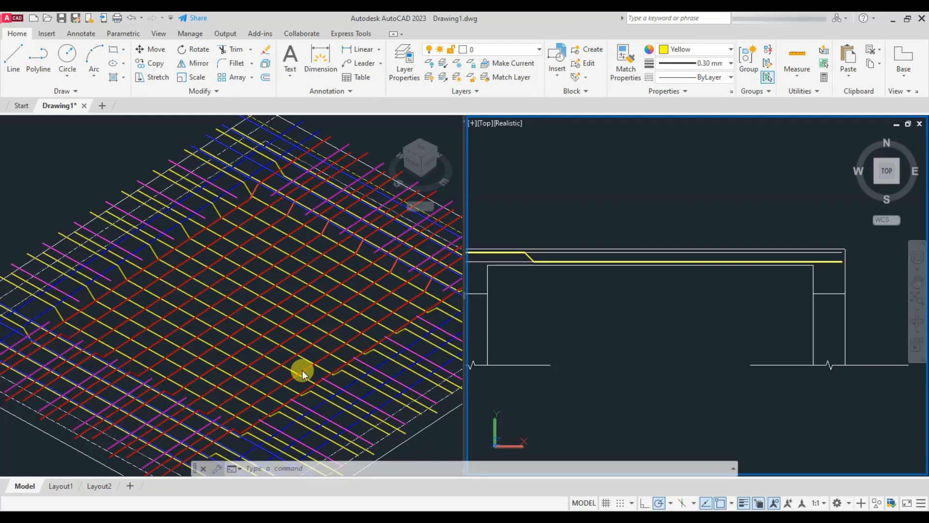
scroll(751, 294, down, 5)
scroll(678, 289, up, 6)
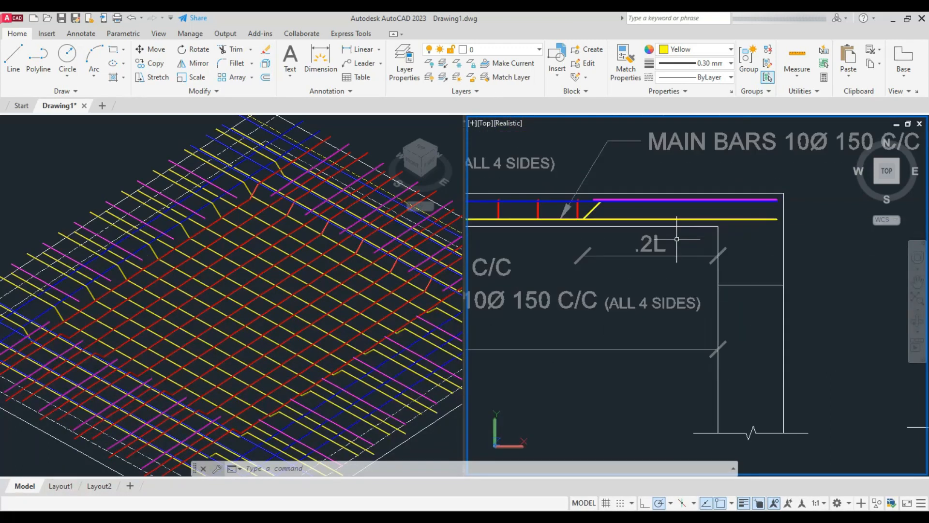
scroll(675, 264, down, 6)
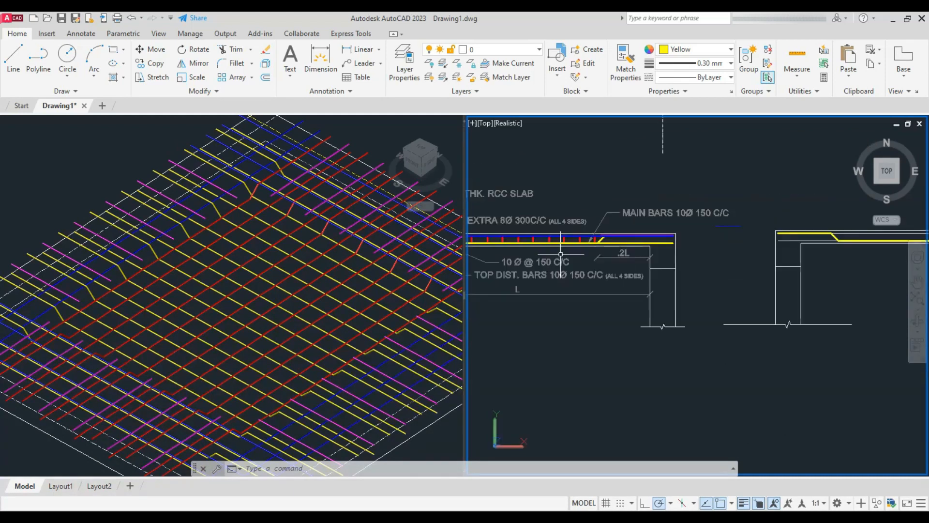
scroll(649, 260, down, 2)
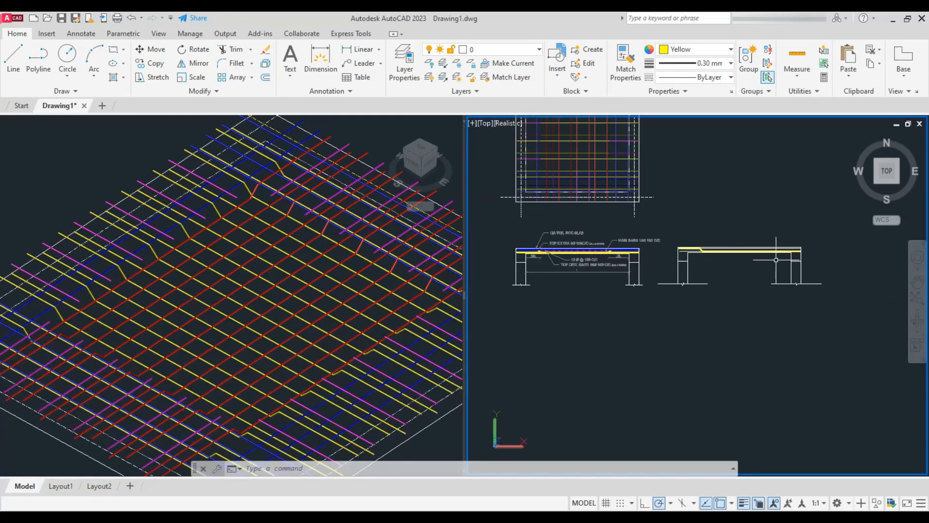
scroll(776, 260, up, 8)
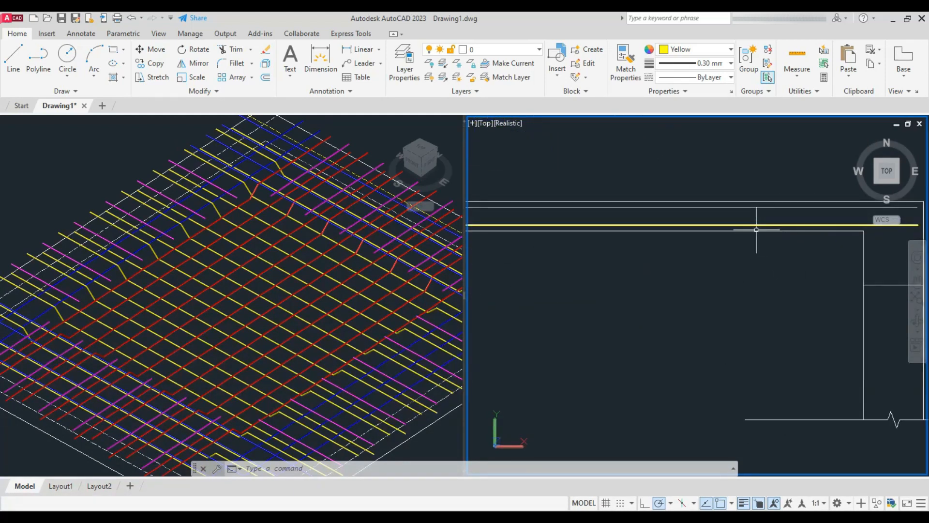
scroll(773, 277, down, 4)
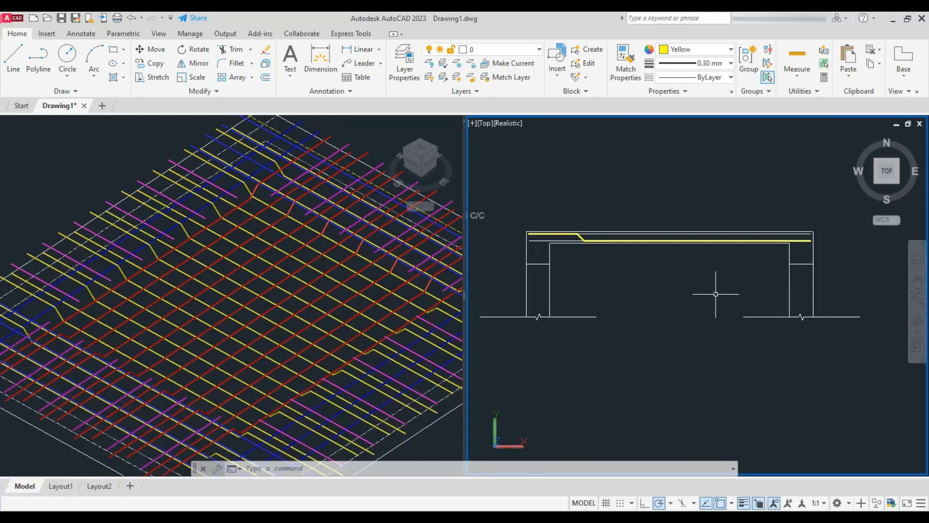
Divide the new slab's bottom line into 5 equal segments with the Divide command
text(iv)
key(Return)
scroll(666, 247, up, 4)
click(677, 235)
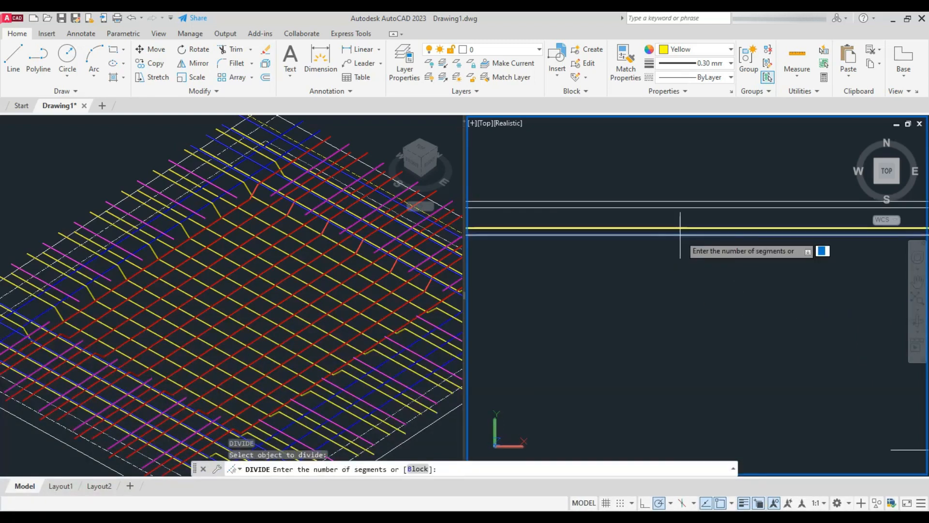
text(5)
key(Return)
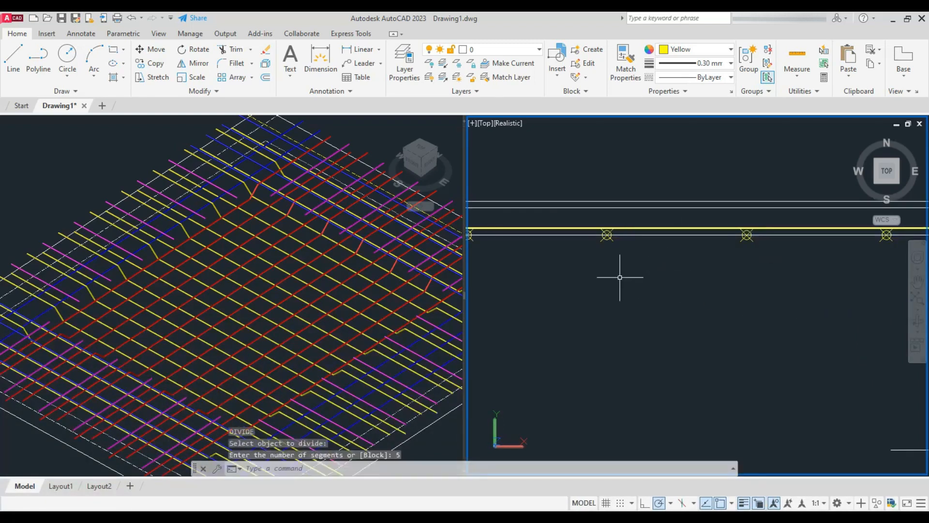
scroll(583, 299, down, 3)
scroll(702, 296, up, 3)
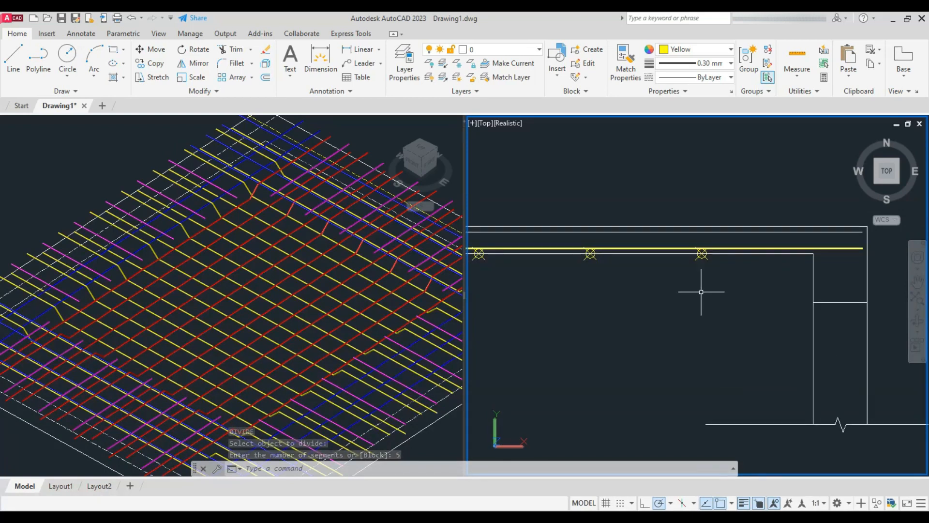
scroll(735, 295, down, 2)
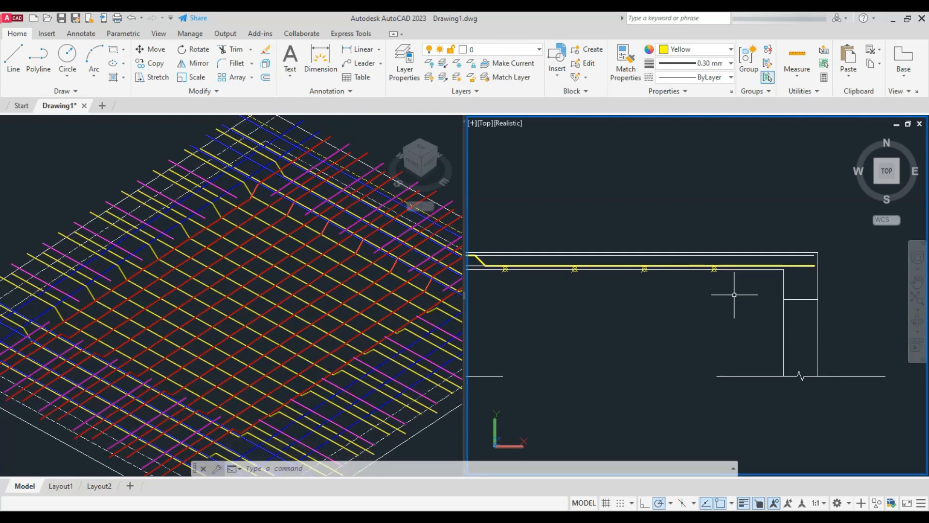
Start a yellow polyline at the bottom bar line's left end and run it to directly above the rightmost division point
text(pl)
key(Return)
scroll(756, 310, down, 3)
scroll(569, 319, up, 6)
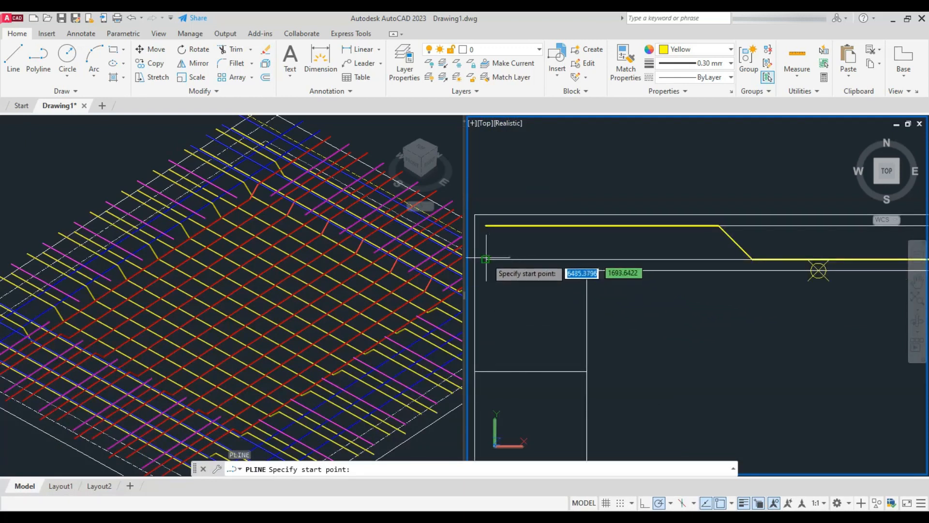
click(487, 259)
scroll(486, 259, down, 7)
scroll(682, 271, up, 3)
scroll(682, 270, up, 5)
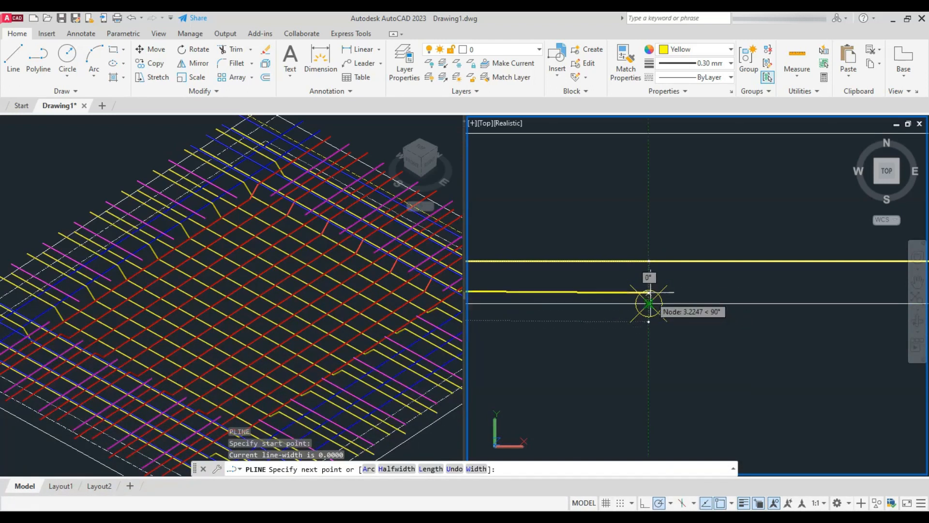
click(649, 262)
Crank the polyline up at 45° to the top bar line and end it at that line's right end
scroll(619, 261, down, 5)
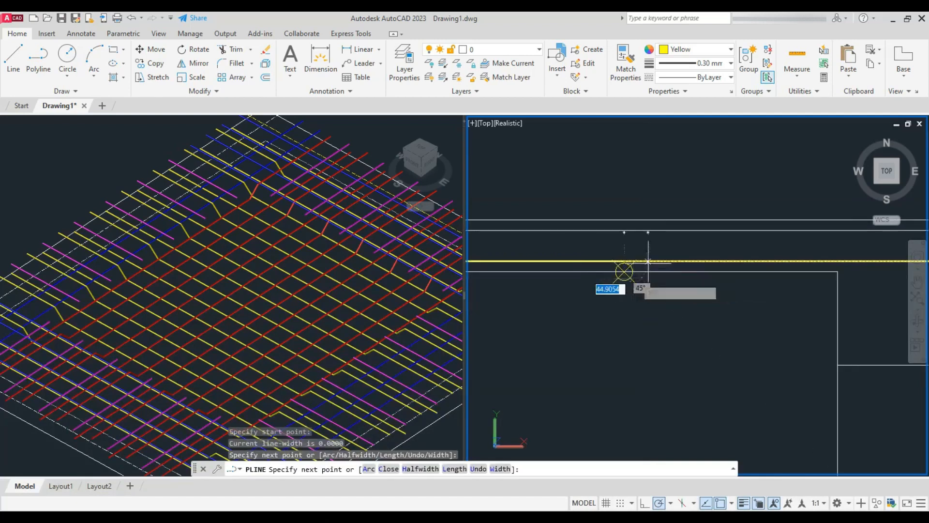
click(657, 231)
scroll(658, 232, up, 4)
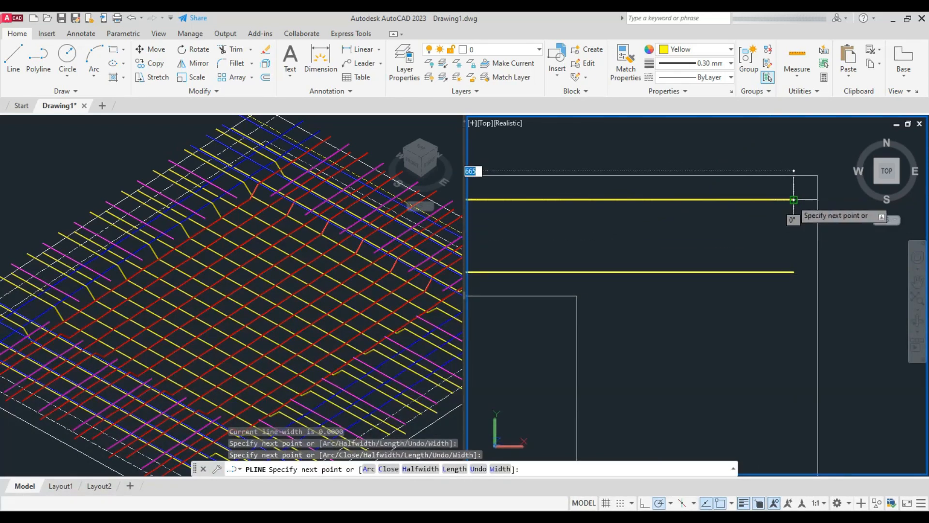
click(794, 200)
key(Return)
Delete the four division point markers along the new slab's bottom line
scroll(743, 274, down, 4)
scroll(743, 274, down, 2)
scroll(520, 286, up, 6)
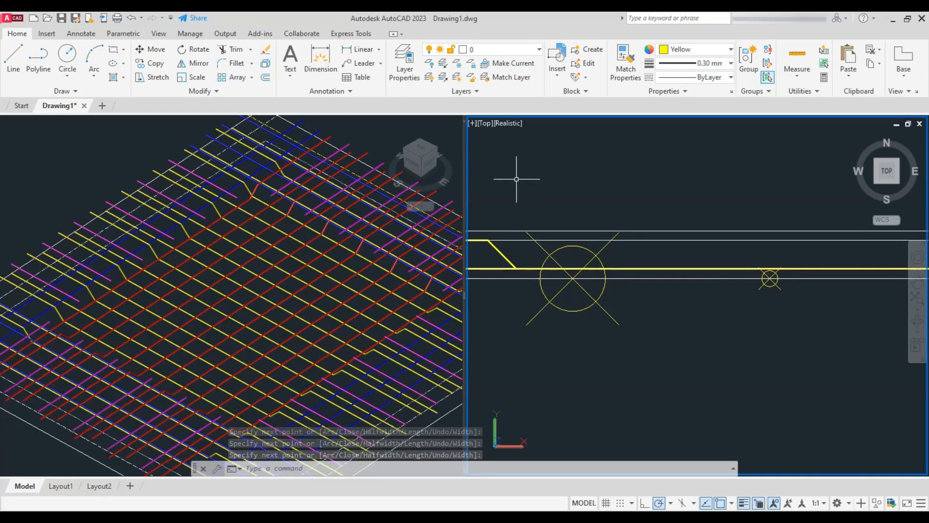
click(517, 179)
click(669, 382)
scroll(587, 295, down, 5)
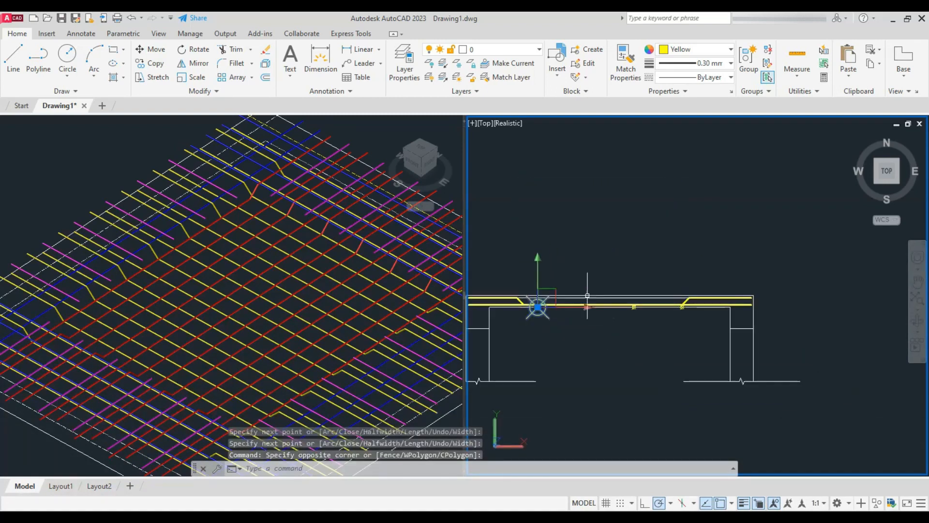
click(568, 265)
scroll(662, 331, up, 3)
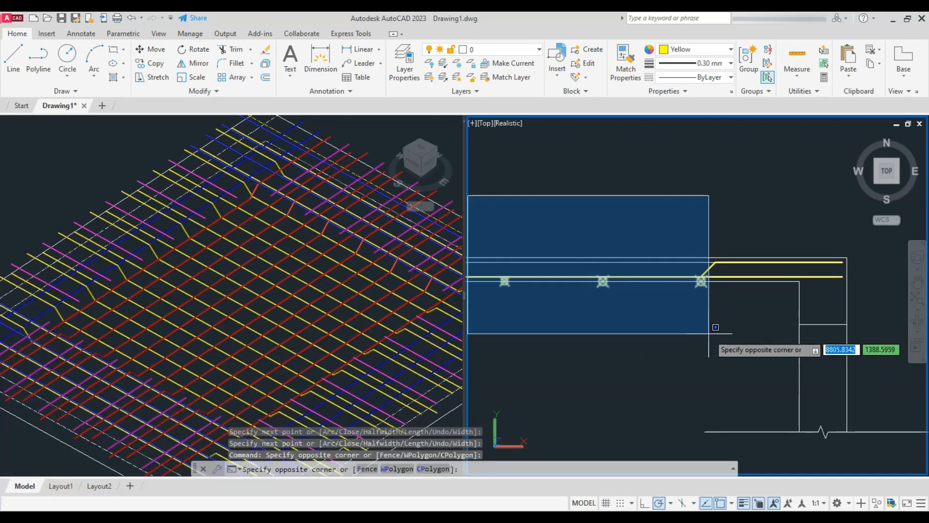
click(708, 333)
scroll(735, 304, down, 2)
scroll(599, 310, up, 2)
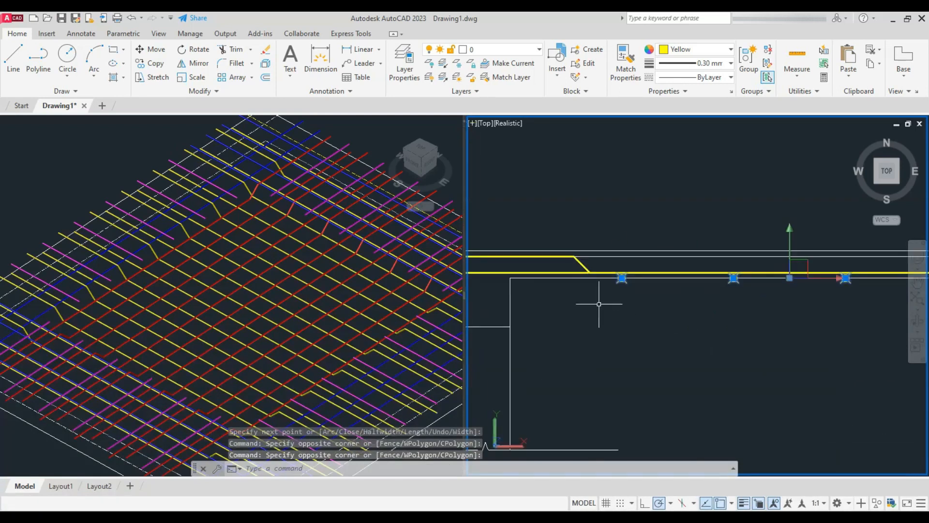
scroll(580, 304, down, 2)
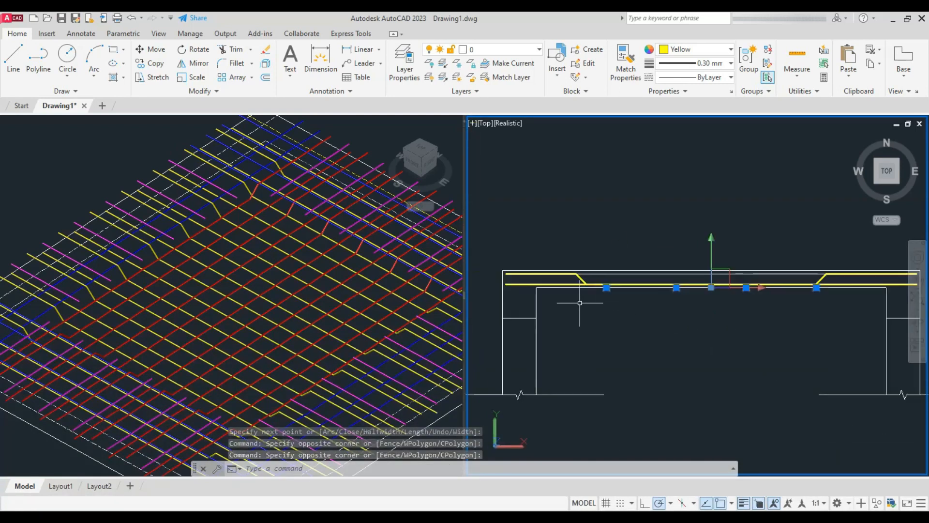
key(Delete)
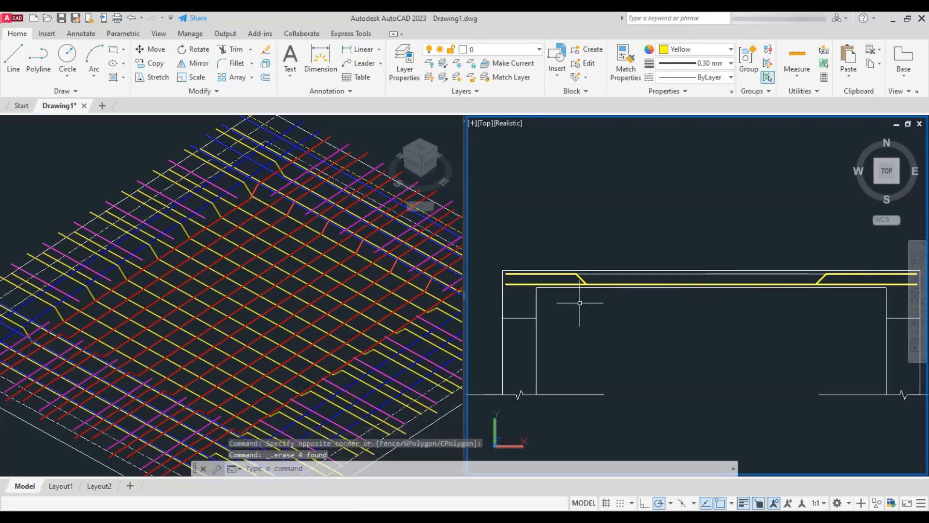
Examine how the cranked and straight bars are arranged in the 3D reinforcement model
scroll(630, 295, down, 1)
scroll(599, 332, up, 1)
shift+middle_drag(192, 353, 160, 390)
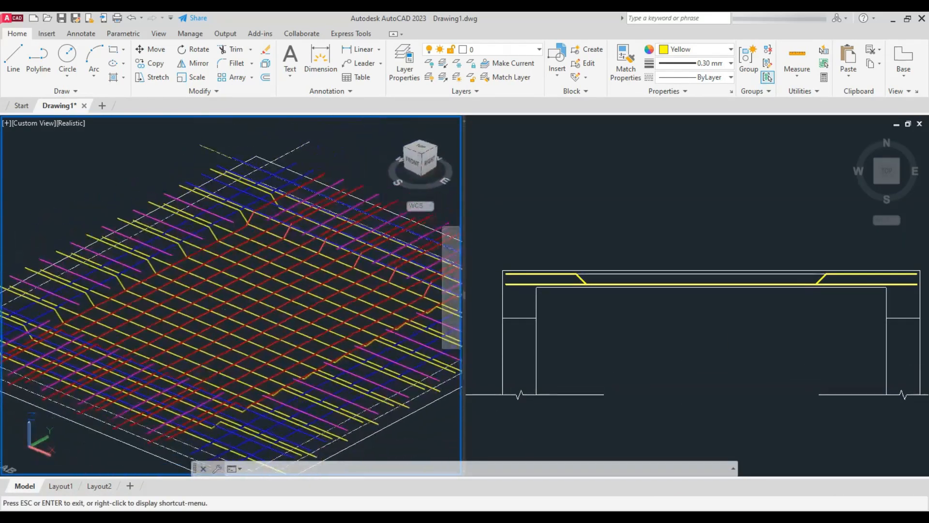
scroll(252, 222, up, 3)
scroll(252, 224, down, 4)
scroll(373, 316, up, 2)
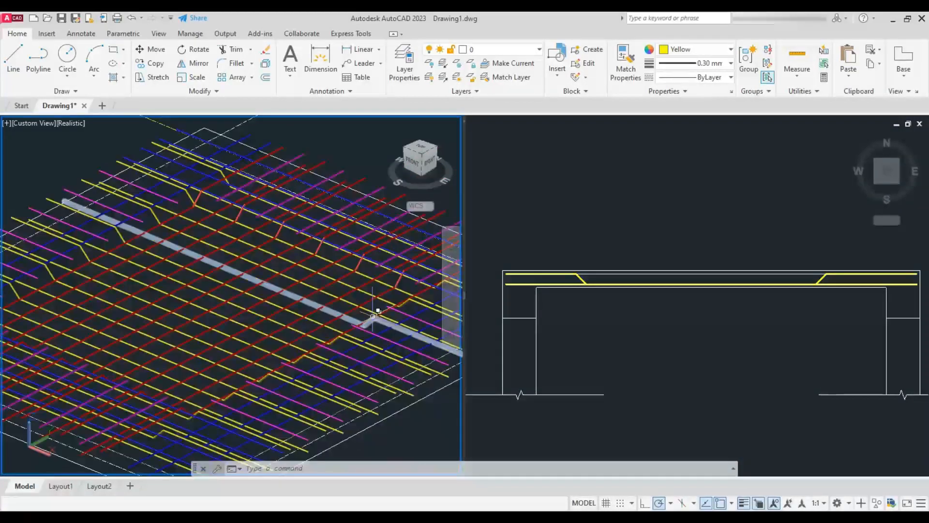
scroll(374, 324, down, 2)
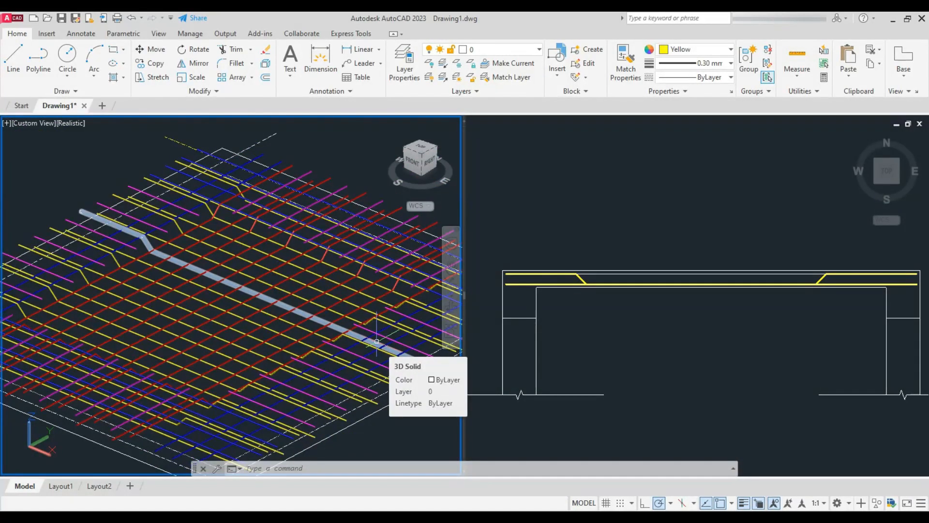
Set the current colour to Red and, with ortho on, draw a vertical line between the bar lines, 20 mm right of the left crank's lower bend
click(649, 333)
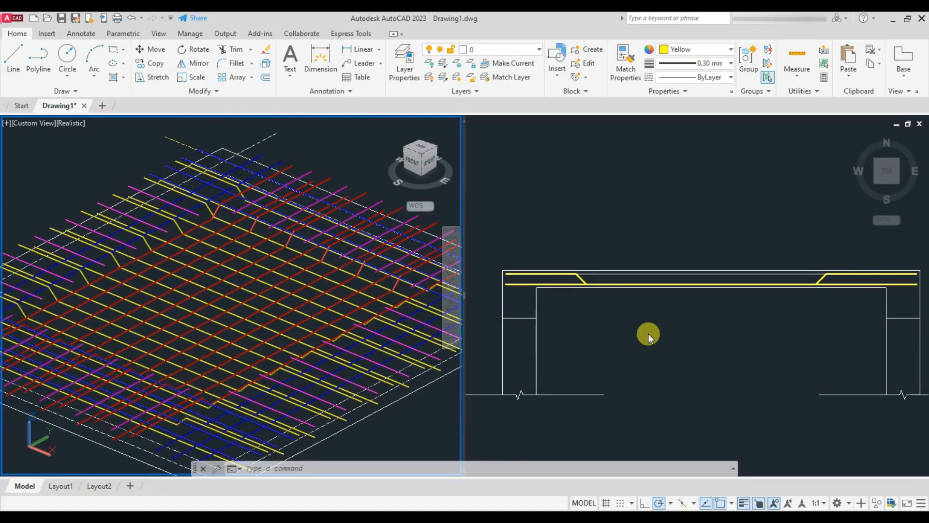
click(721, 52)
click(662, 163)
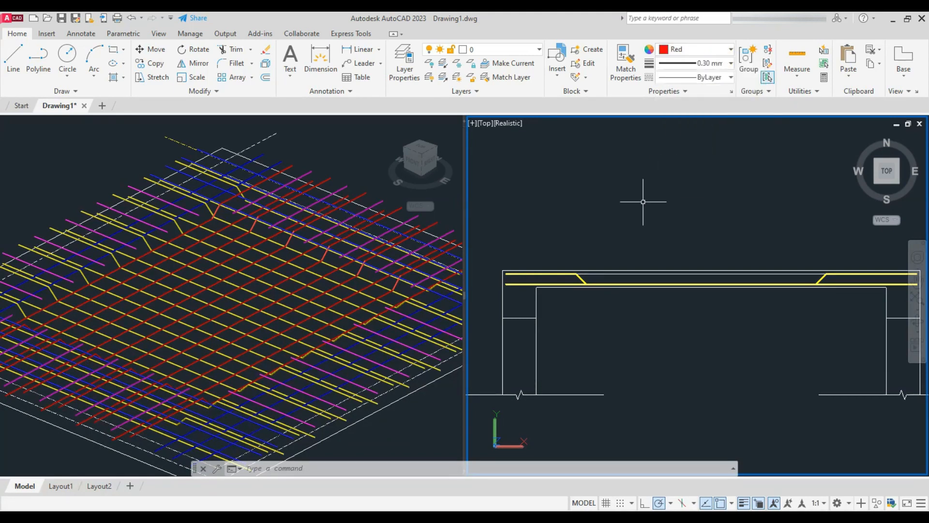
text(l)
key(Return)
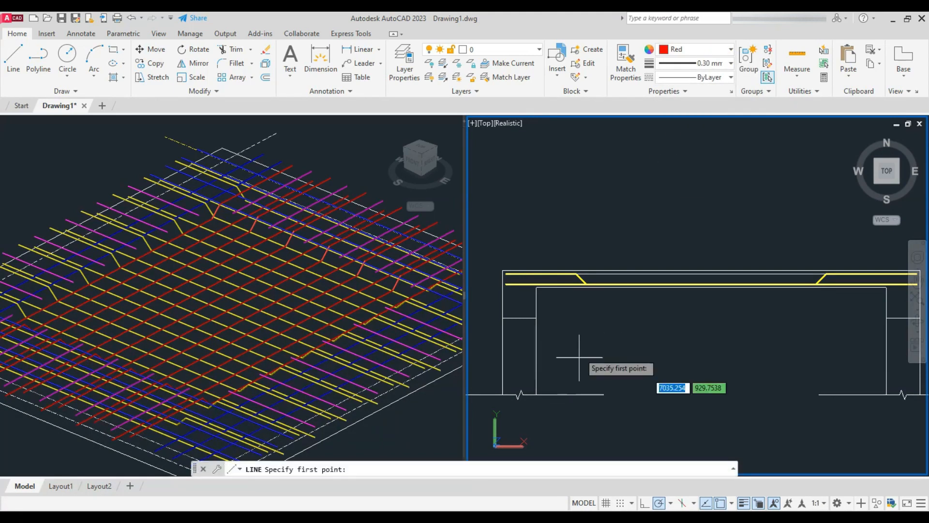
scroll(591, 284, up, 5)
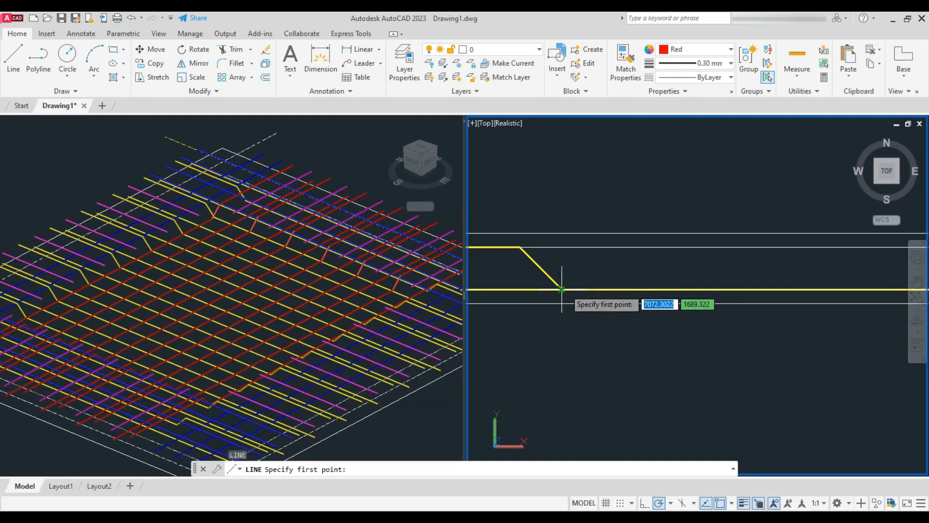
text(20)
key(Return)
click(644, 503)
click(573, 248)
key(Return)
scroll(467, 239, down, 2)
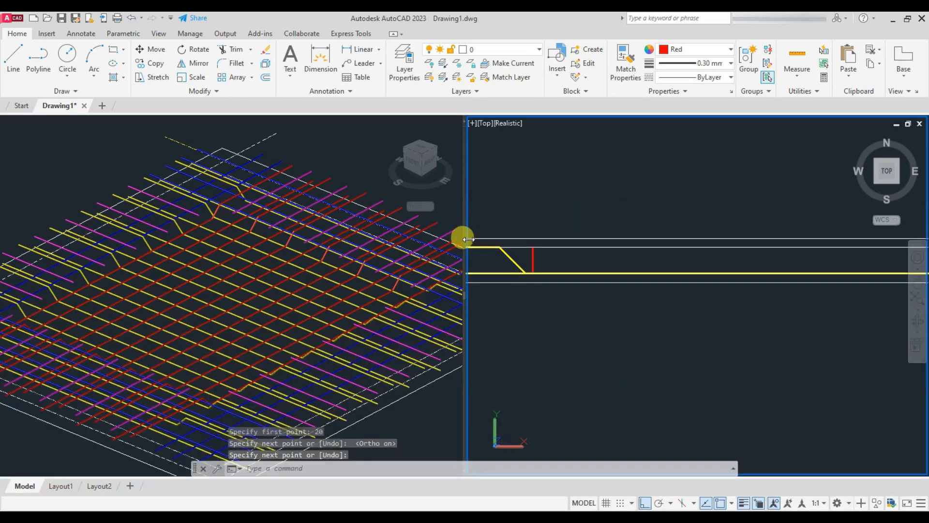
Offset the red vertical bar repeatedly at 150 mm spacing to the right until the copies reach the slab's right crank
scroll(561, 326, down, 2)
key(Return)
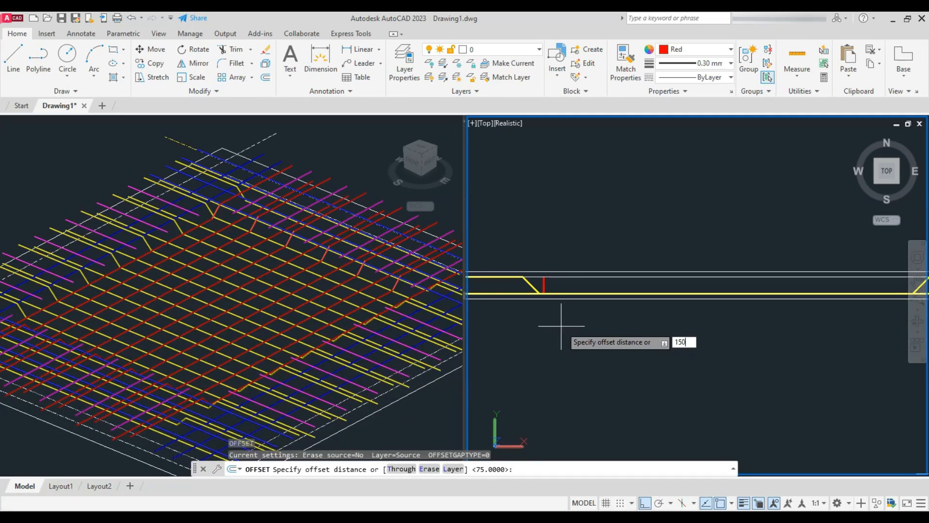
key(Return)
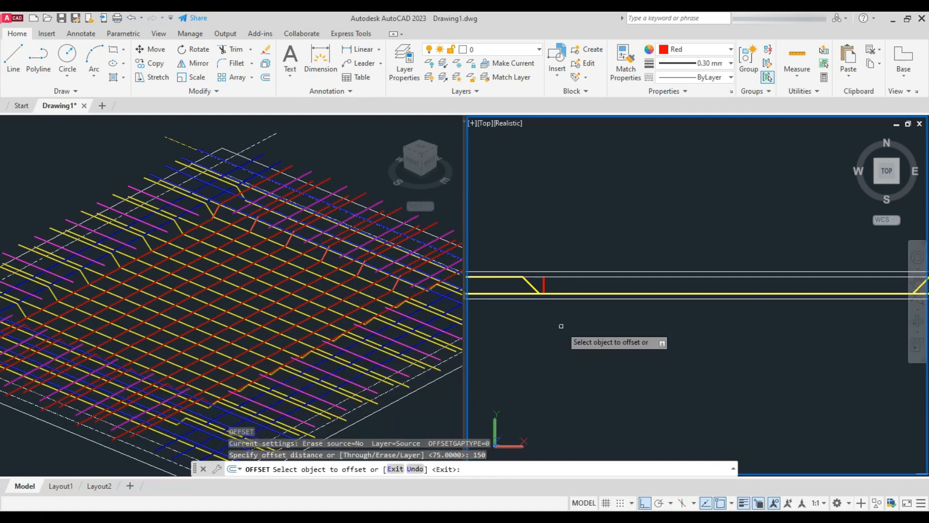
click(542, 283)
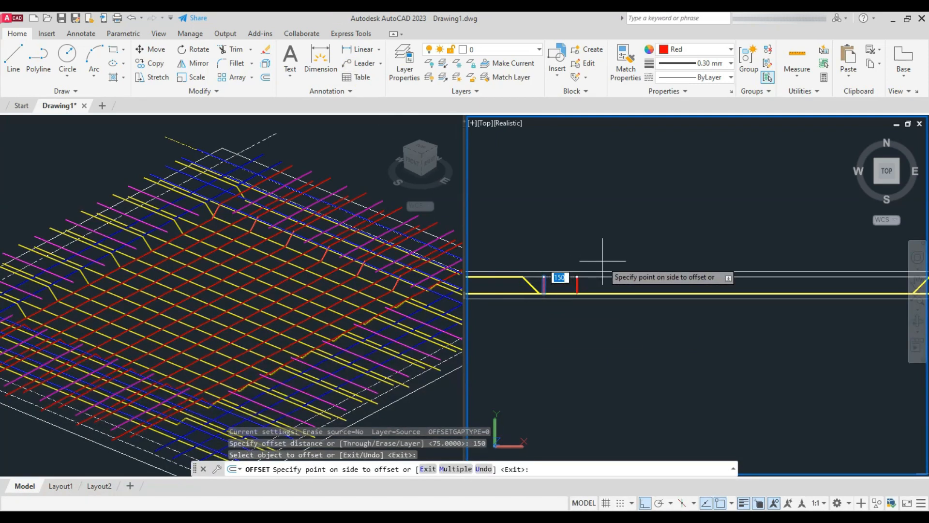
key(Return)
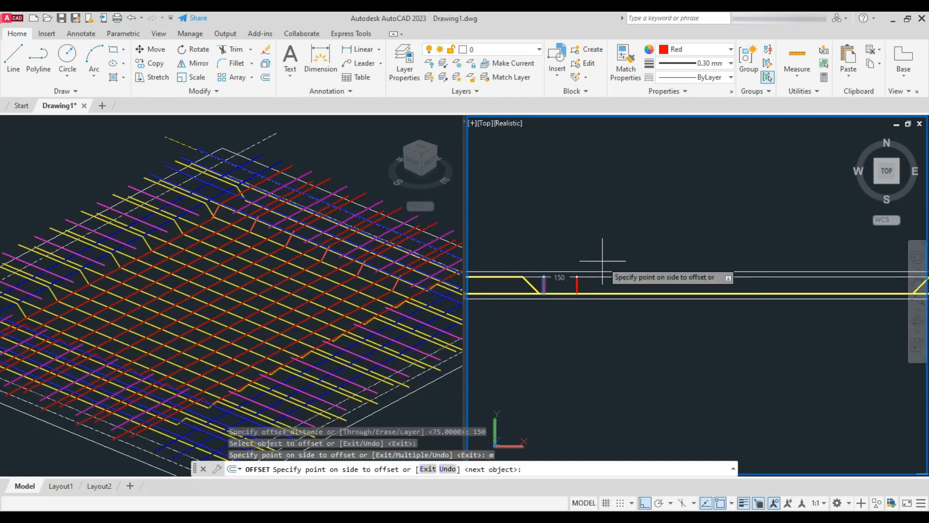
click(624, 254)
click(651, 250)
click(656, 250)
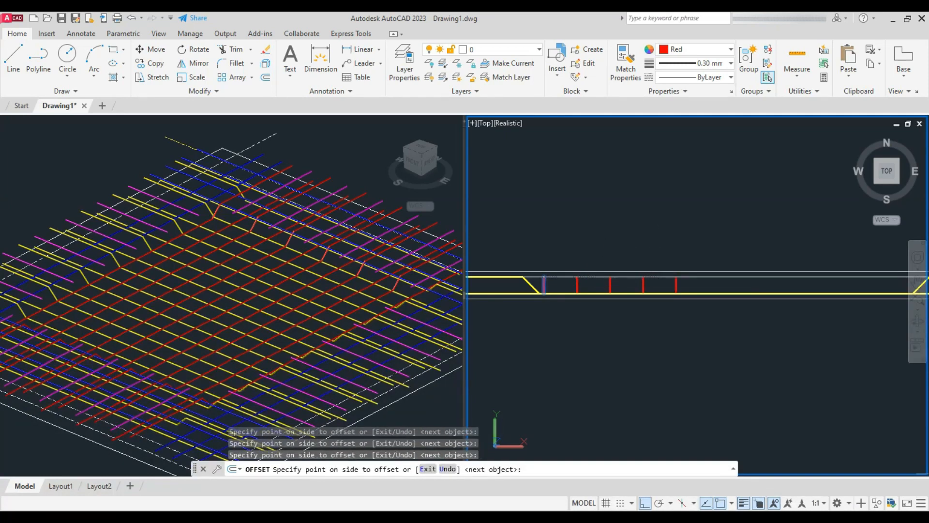
click(726, 254)
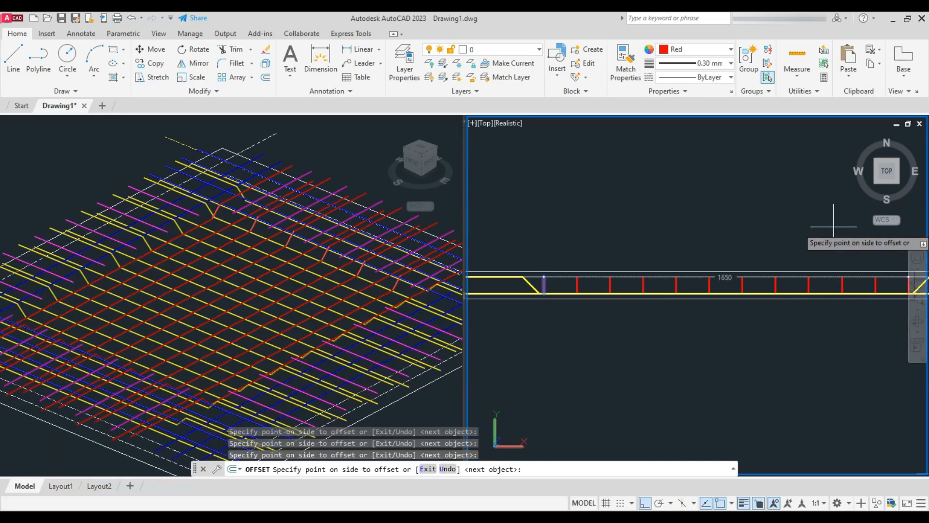
key(Return)
key(Return)
scroll(668, 336, down, 3)
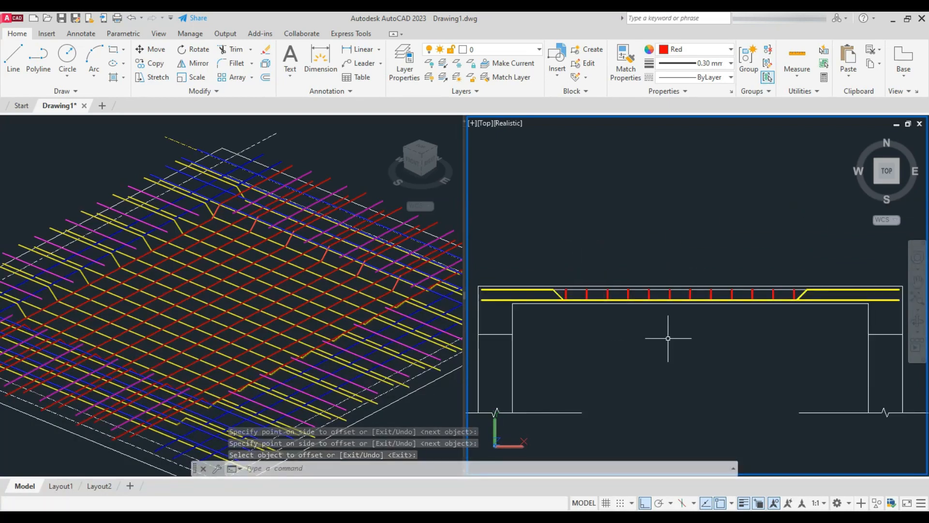
Examine the layout of the blue top bars around the cranked bars in the 3D reinforcement model
shift+middle_drag(269, 328, 199, 363)
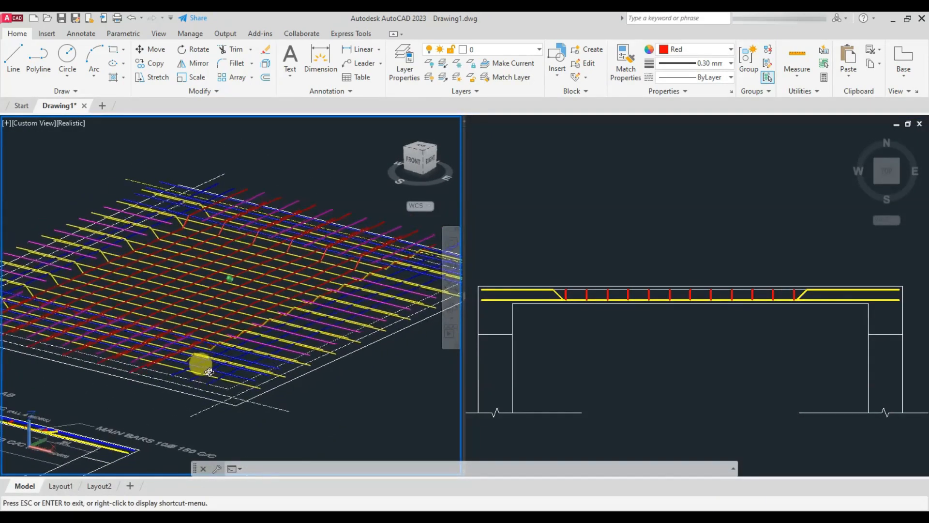
key(ctrl+z)
shift+middle_drag(289, 330, 316, 269)
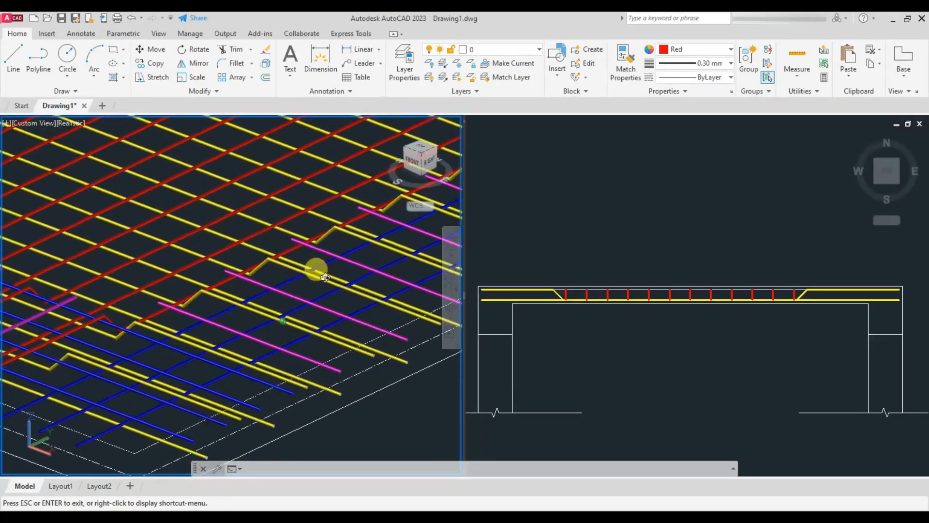
scroll(326, 319, down, 5)
scroll(325, 319, up, 3)
scroll(361, 208, down, 2)
scroll(361, 208, up, 2)
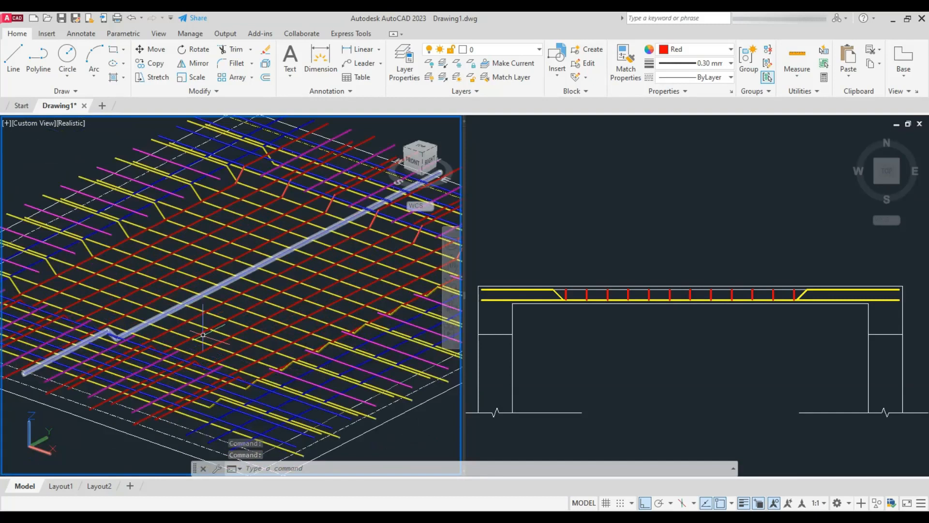
shift+middle_drag(138, 284, 80, 328)
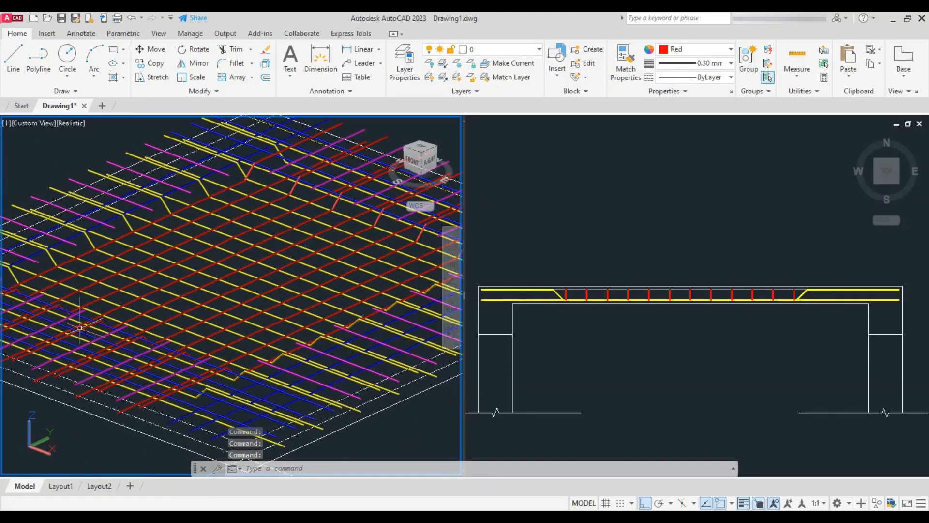
Set the current colour to Blue and place a donut of inside diameter 0 and outside diameter 10 above the slab's left crank
click(604, 347)
click(722, 50)
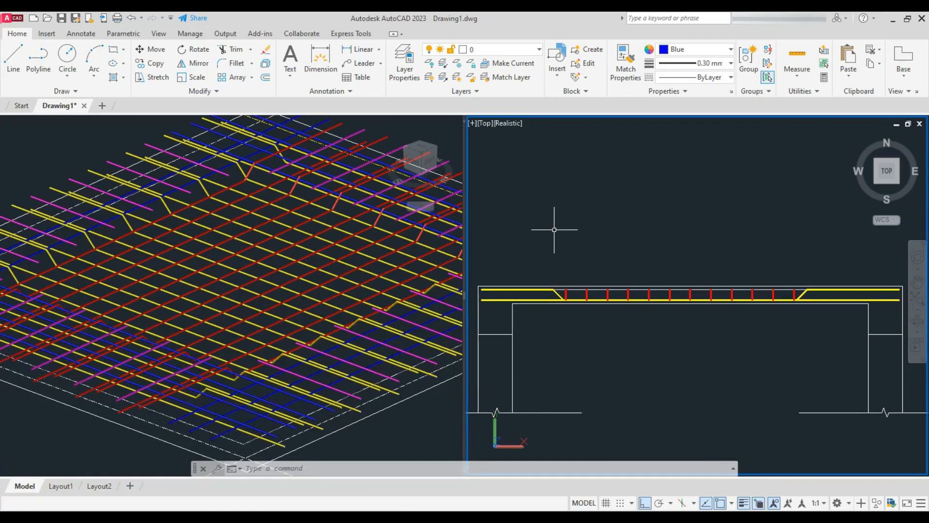
text(do)
key(Return)
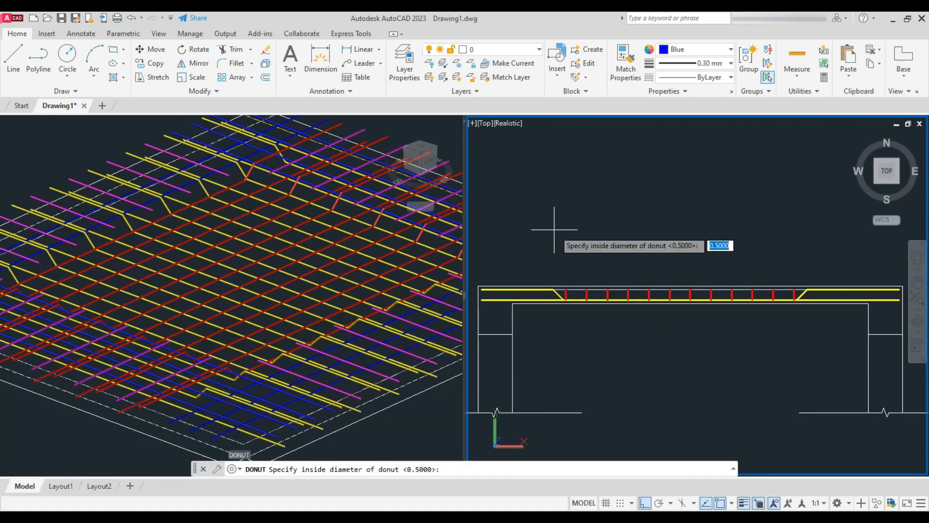
text(0)
key(Return)
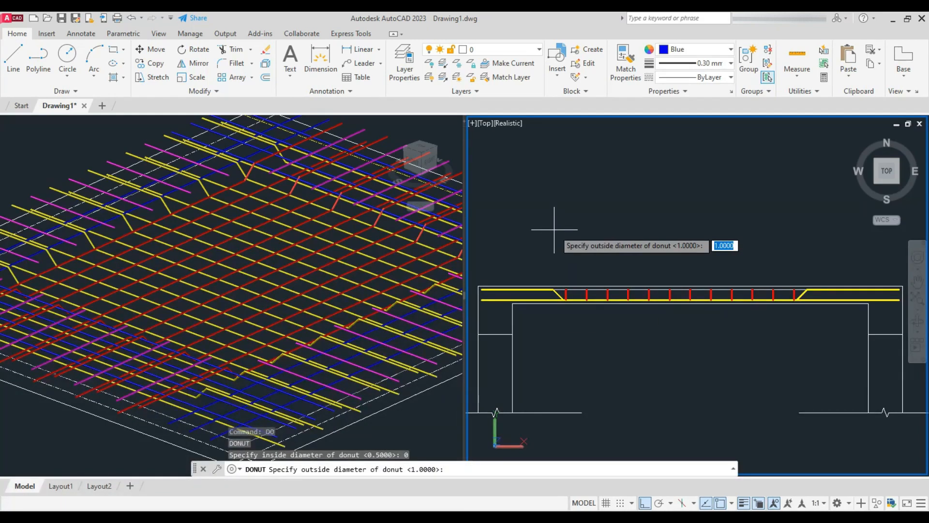
text(10)
key(Return)
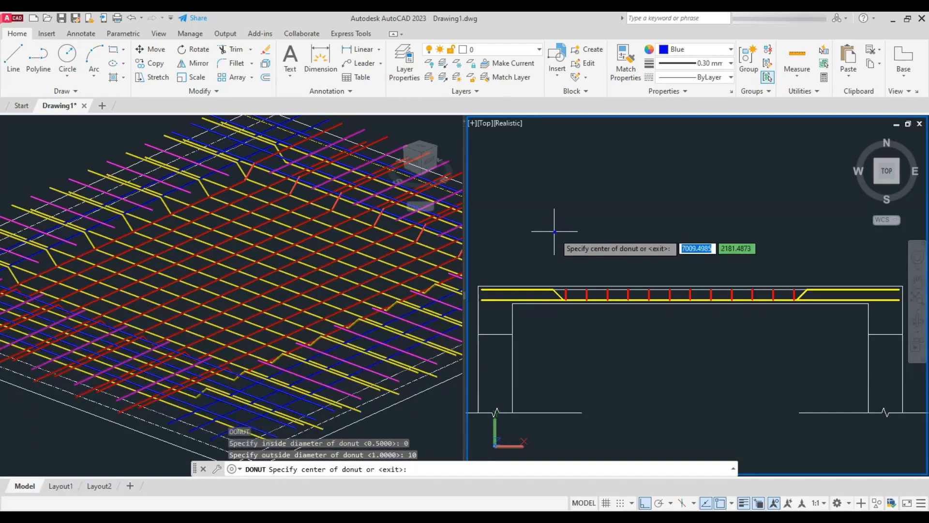
scroll(552, 228, up, 5)
click(599, 226)
key(Return)
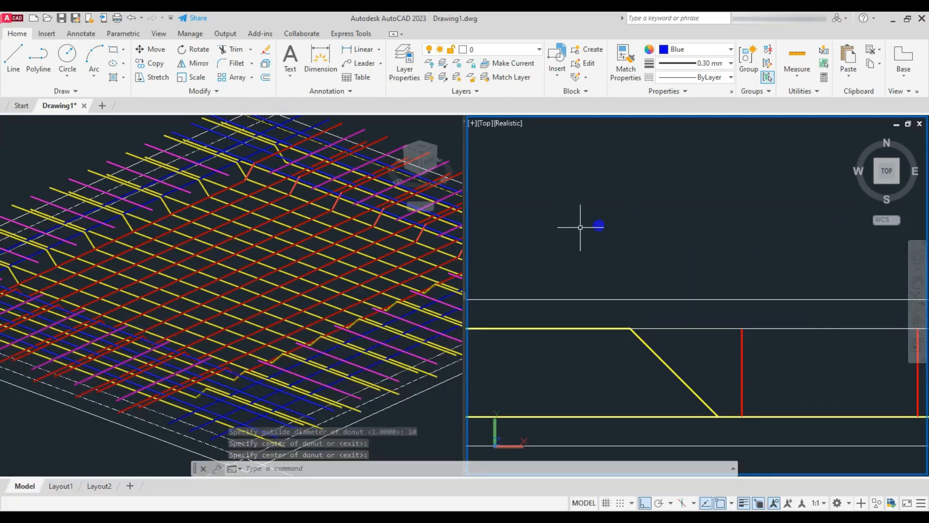
Copy the donut from 5 mm above its centre to the top bar, 20 mm left of the left upper bend and 100 mm right of the right one
text(co)
key(Return)
click(613, 201)
click(547, 280)
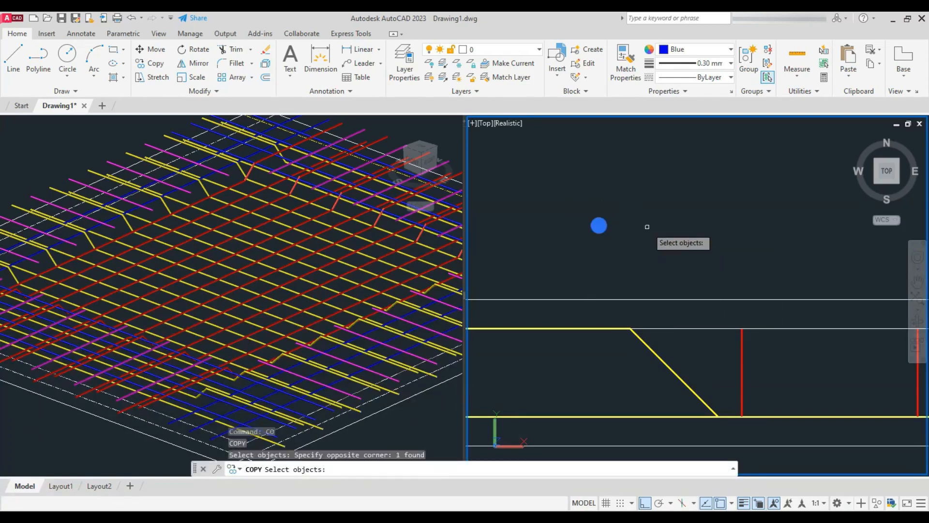
key(Return)
scroll(600, 213, up, 3)
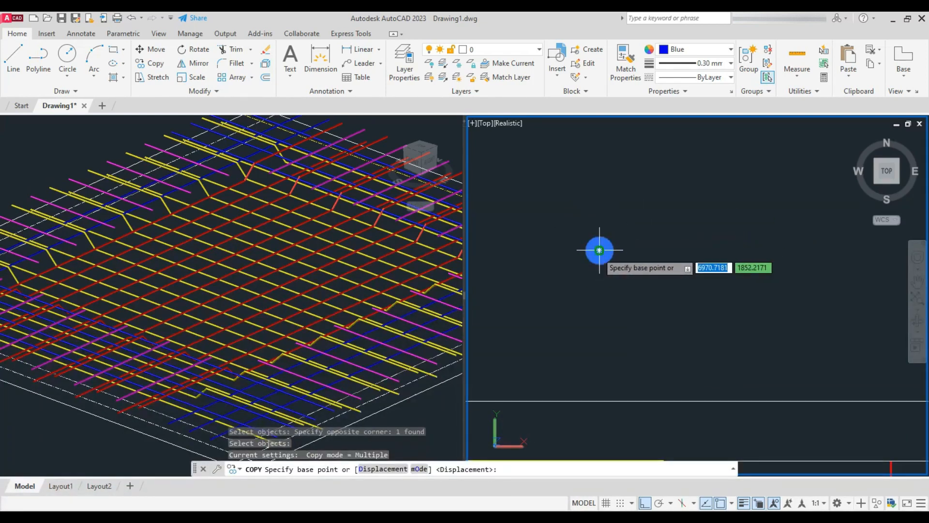
text(5)
key(Return)
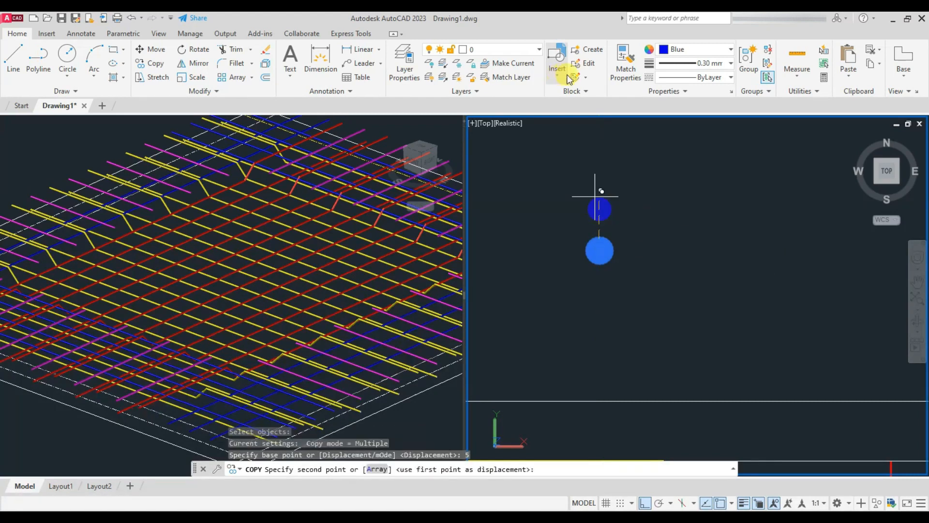
scroll(571, 368, up, 4)
scroll(691, 266, down, 2)
key(F8)
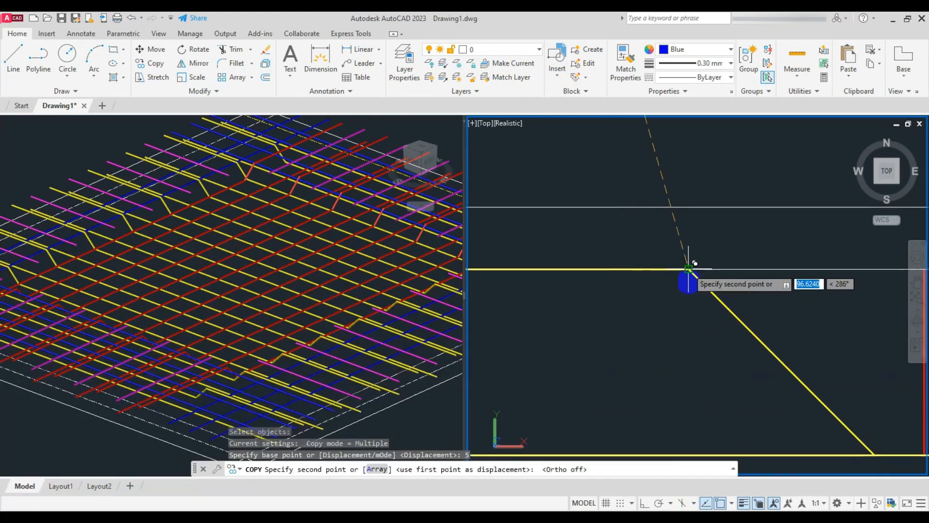
text(20)
key(Return)
scroll(707, 290, down, 3)
scroll(659, 249, up, 8)
text(100)
key(Return)
scroll(751, 270, down, 2)
scroll(738, 276, down, 4)
key(Return)
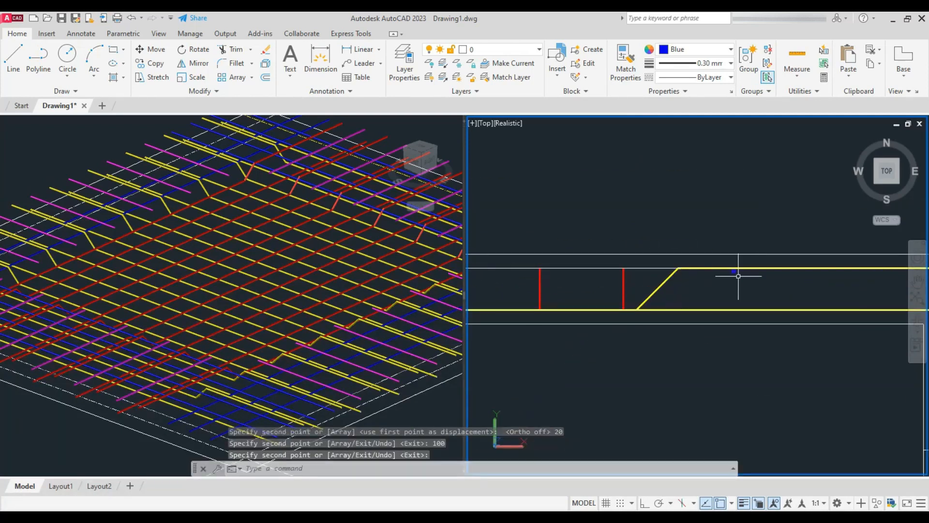
With ortho on, copy the donut beside the right crank 150 mm and 300 mm to the right
scroll(589, 311, up, 5)
text(co)
key(Return)
click(684, 280)
click(614, 317)
key(Return)
click(619, 351)
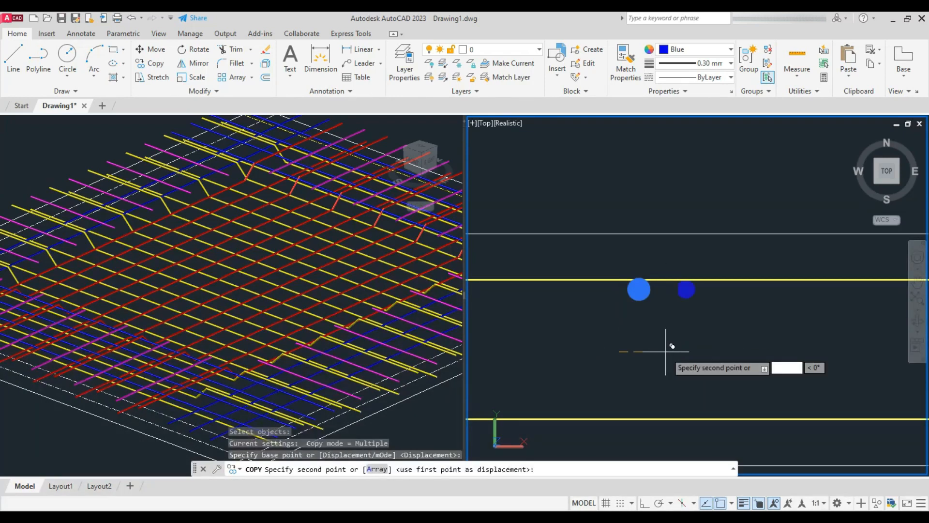
text(150)
key(Return)
text(300)
key(Return)
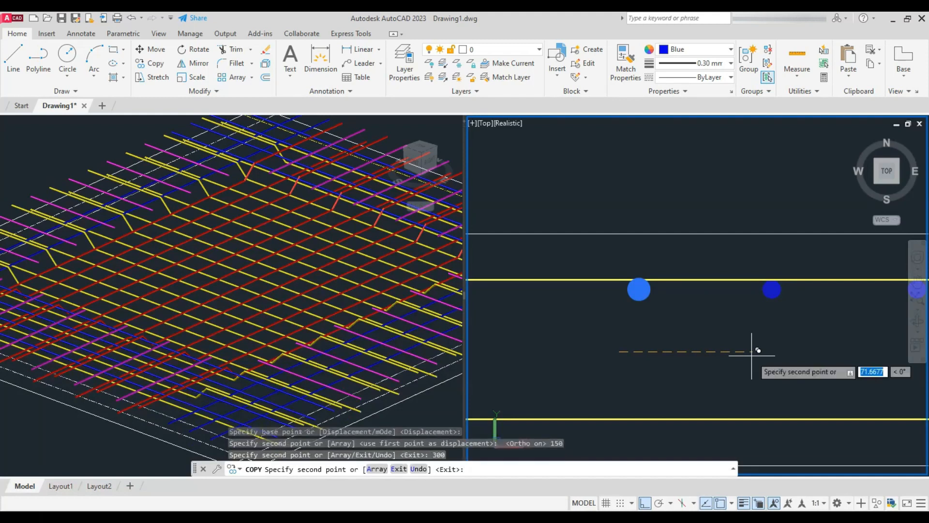
scroll(607, 297, down, 5)
key(Return)
Copy the donut beside the left crank 150 mm to the left under the top bar
scroll(521, 318, up, 7)
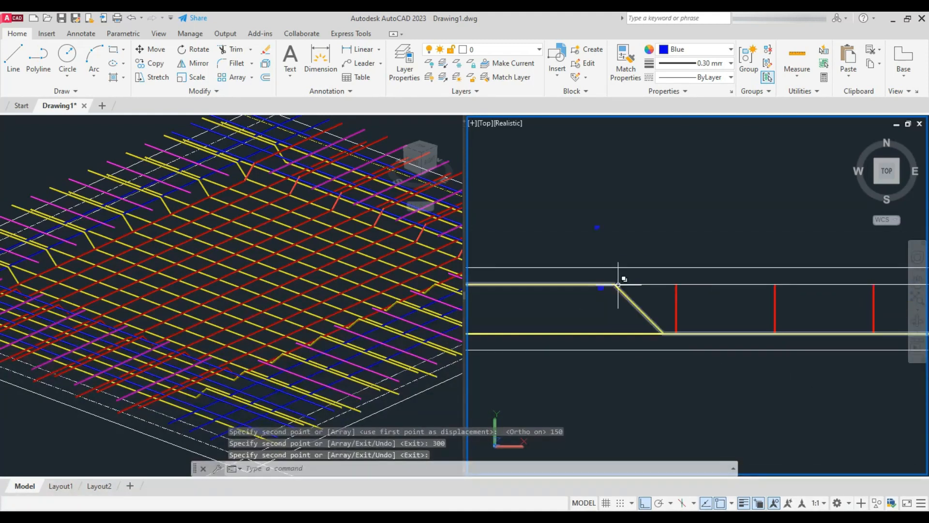
scroll(619, 282, up, 5)
key(Return)
click(586, 293)
click(522, 329)
key(Return)
click(561, 355)
text(150)
key(Return)
key(Return)
Delete the original donut placed above the slab
scroll(581, 341, down, 7)
click(583, 232)
click(532, 284)
key(Delete)
scroll(586, 265, down, 3)
scroll(557, 294, up, 3)
scroll(571, 297, down, 2)
scroll(591, 328, up, 3)
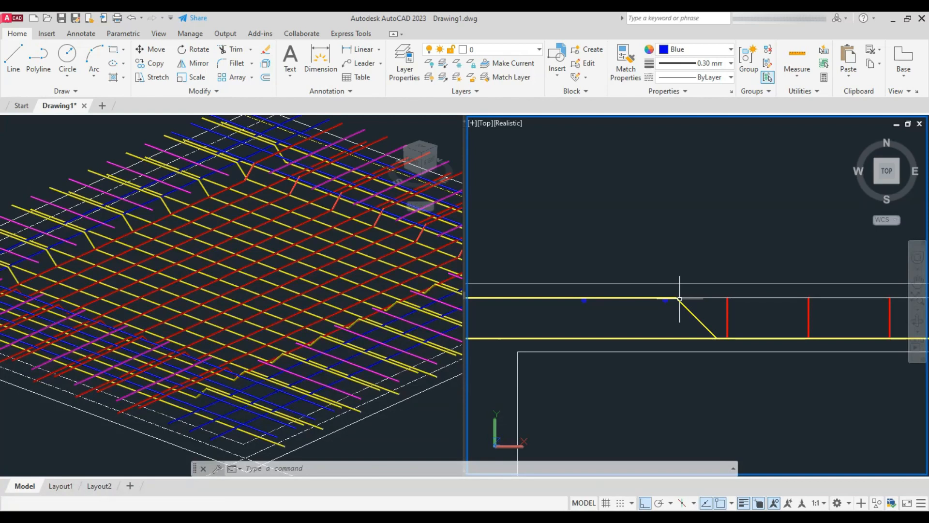
Delete the leftover white guide line running along the top bar level
scroll(688, 298, up, 4)
click(702, 290)
click(693, 305)
key(Delete)
scroll(652, 275, down, 8)
click(544, 301)
scroll(536, 309, down, 5)
key(Delete)
Draw a blue horizontal line from 5 mm below the top bar's left end across to its right end
scroll(540, 291, up, 5)
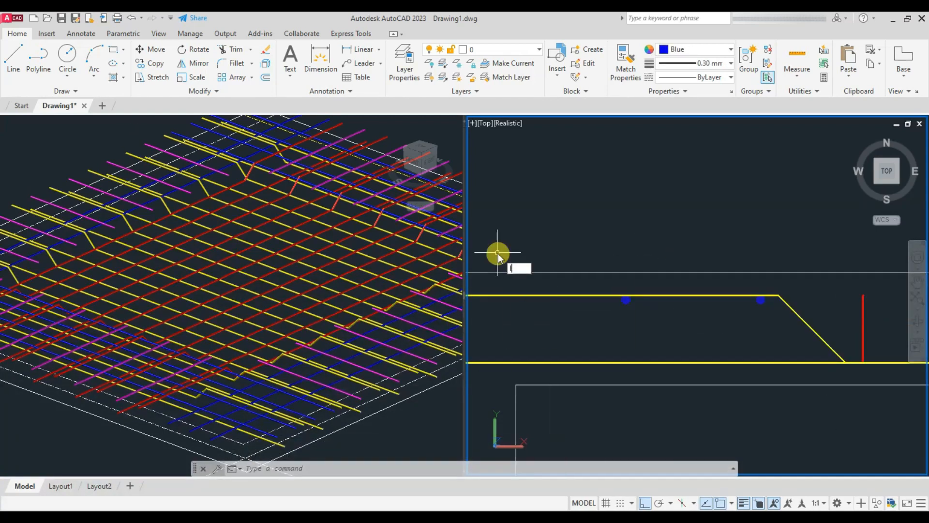
key(Return)
scroll(499, 253, down, 5)
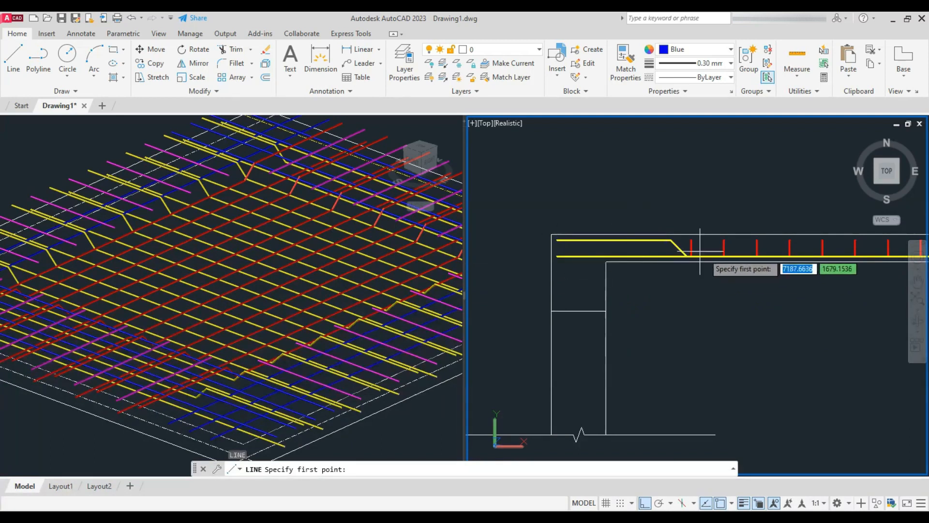
scroll(477, 283, up, 6)
scroll(702, 295, down, 5)
scroll(578, 283, up, 5)
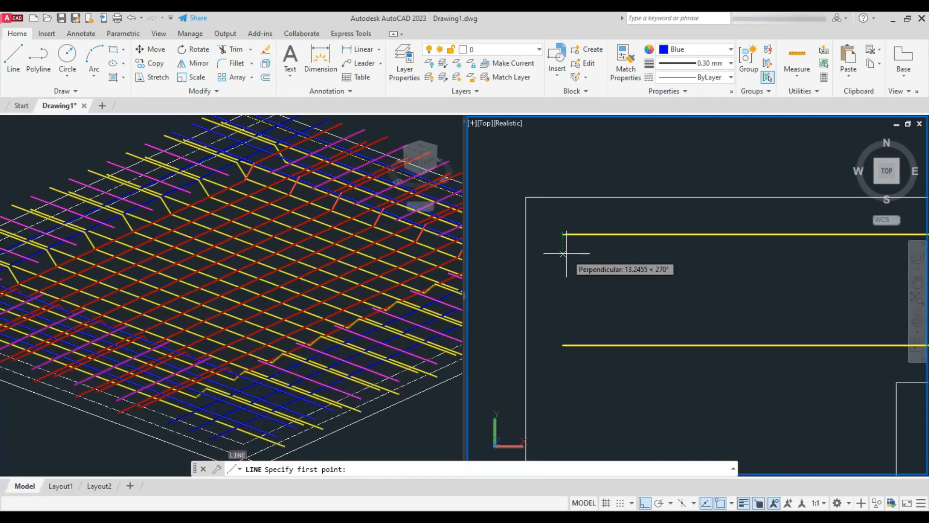
key(Return)
scroll(548, 245, down, 5)
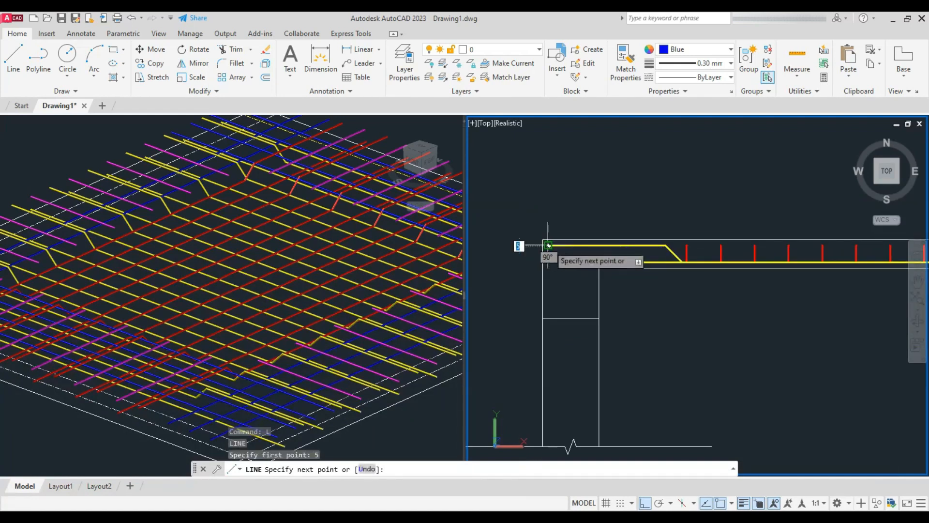
scroll(840, 259, down, 3)
scroll(772, 269, up, 6)
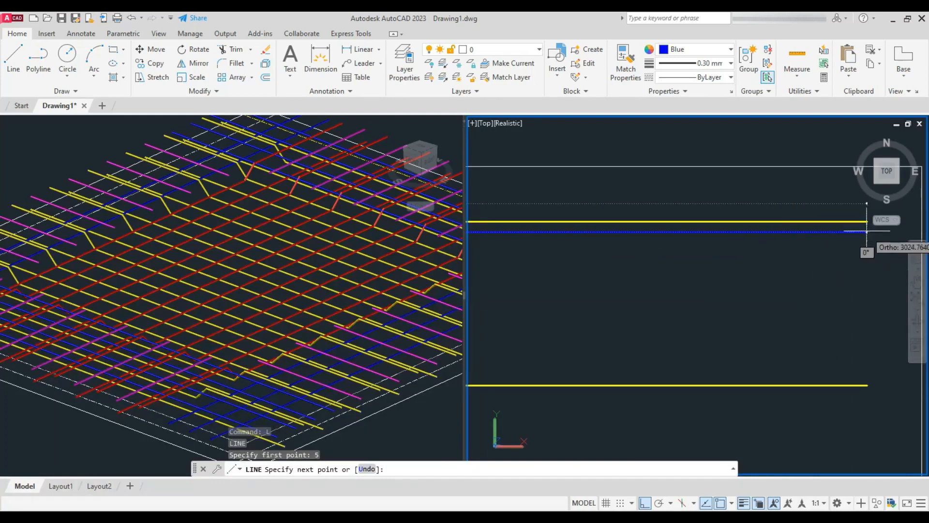
click(868, 233)
key(Return)
scroll(852, 252, down, 4)
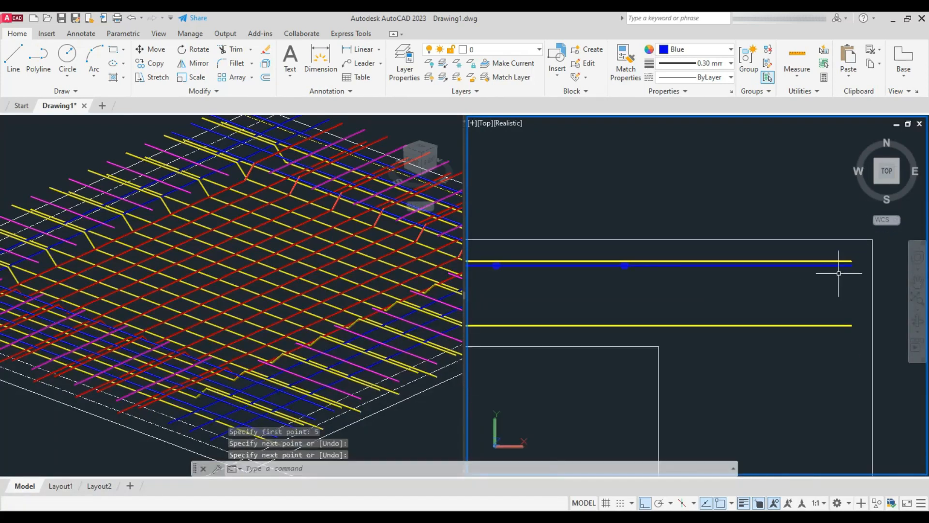
Examine the magenta top extra bar near the crank in the existing slab section detail and compare it with the new section
scroll(808, 309, down, 2)
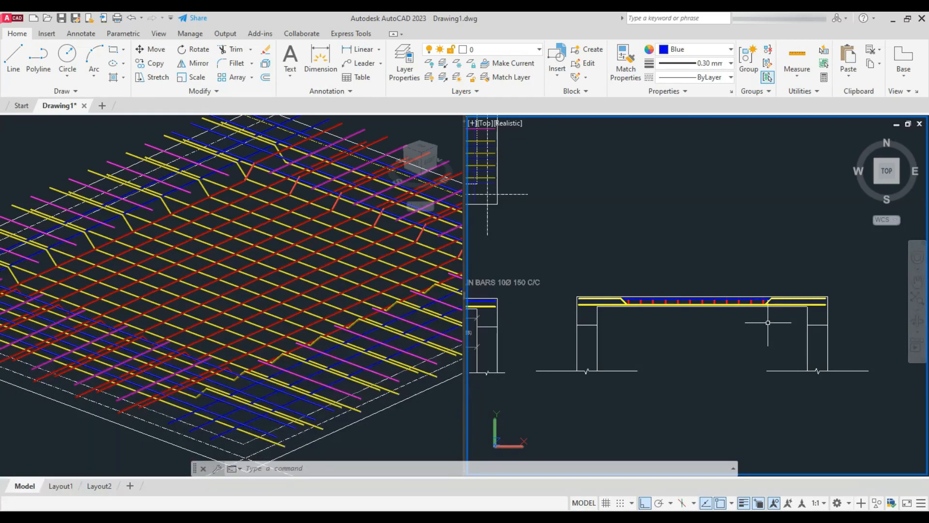
scroll(769, 322, down, 2)
scroll(554, 289, up, 10)
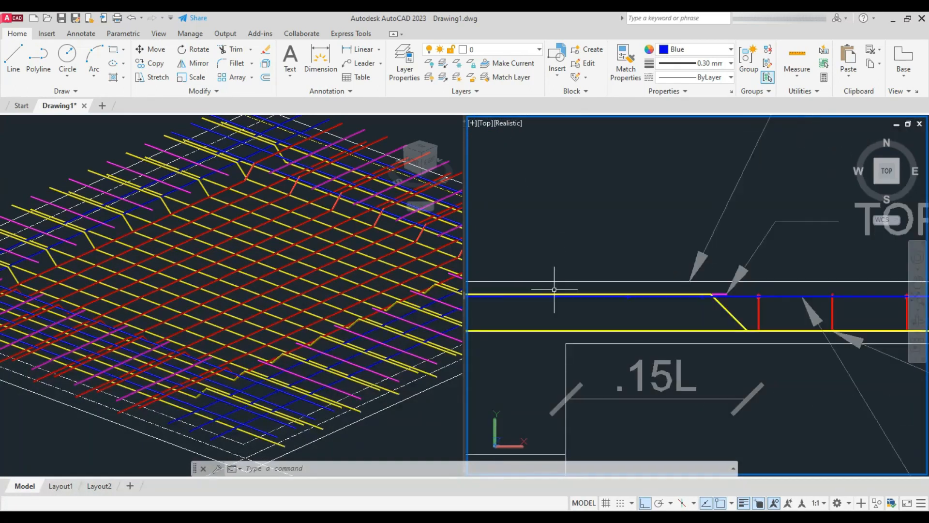
scroll(554, 289, down, 2)
scroll(596, 274, up, 4)
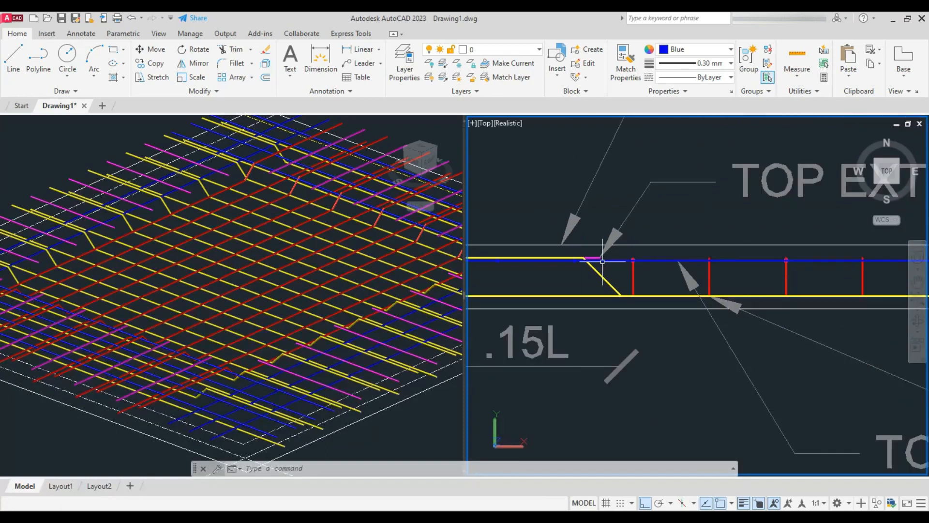
scroll(556, 300, down, 3)
scroll(788, 270, up, 3)
scroll(726, 291, down, 3)
scroll(523, 347, down, 4)
scroll(658, 320, up, 5)
Set the current colour to magenta and copy the blue bar dot beside the left crank to the first red vertical bar at top bar level
click(717, 49)
click(722, 163)
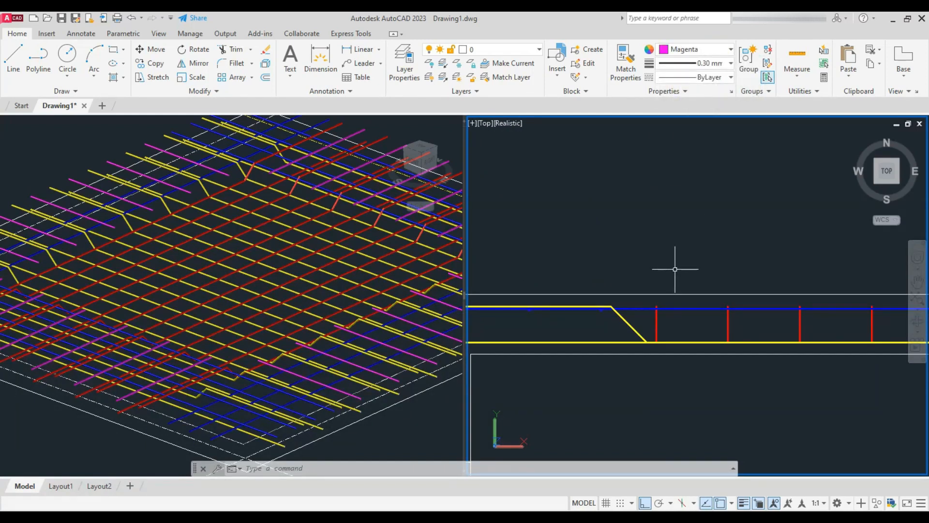
scroll(599, 301, up, 4)
click(643, 264)
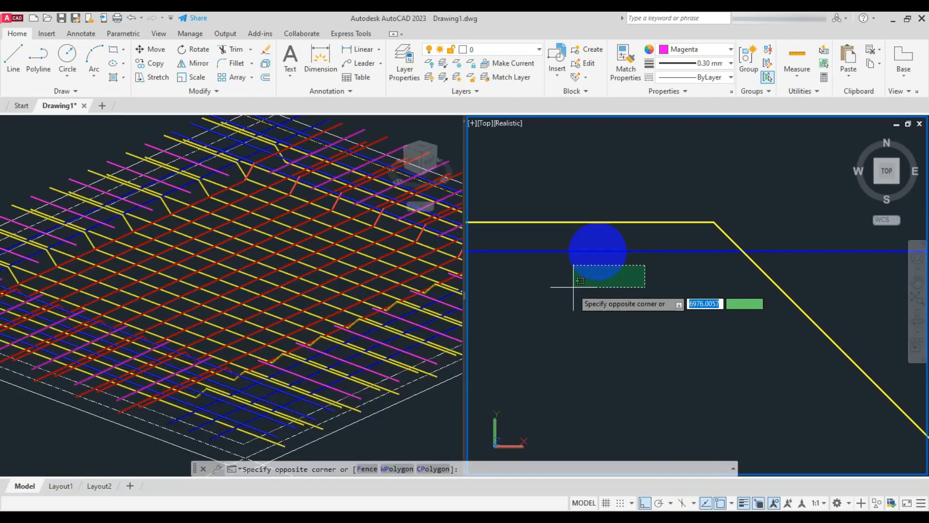
click(544, 296)
text(Co)
key(Return)
click(598, 252)
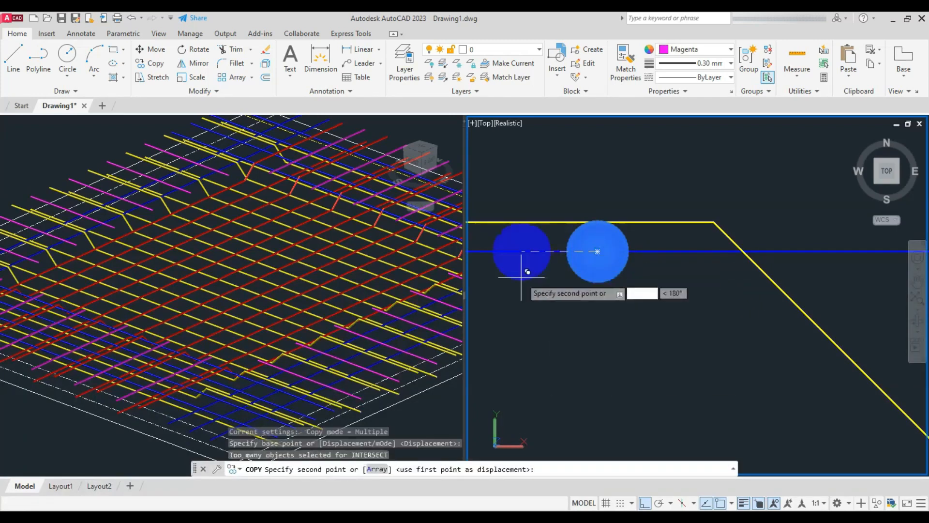
scroll(506, 271, down, 5)
scroll(627, 264, up, 7)
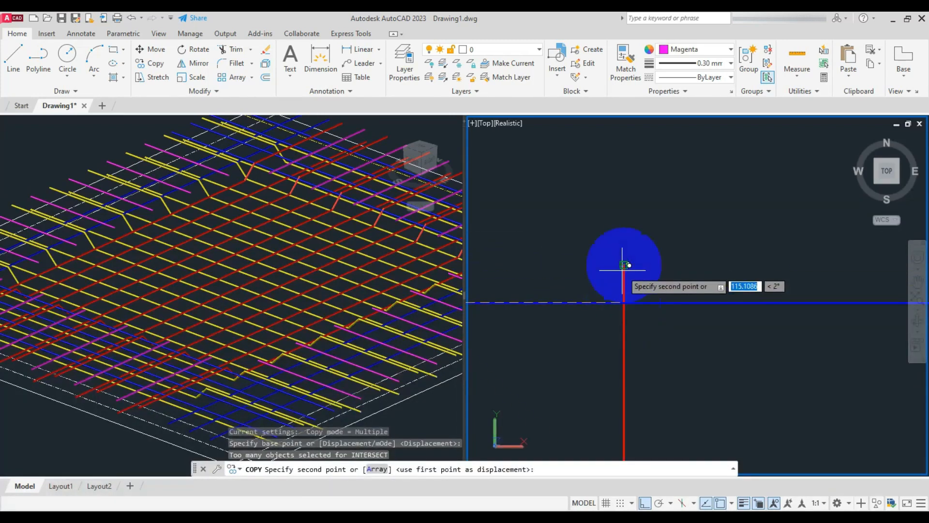
scroll(624, 302, down, 7)
click(623, 302)
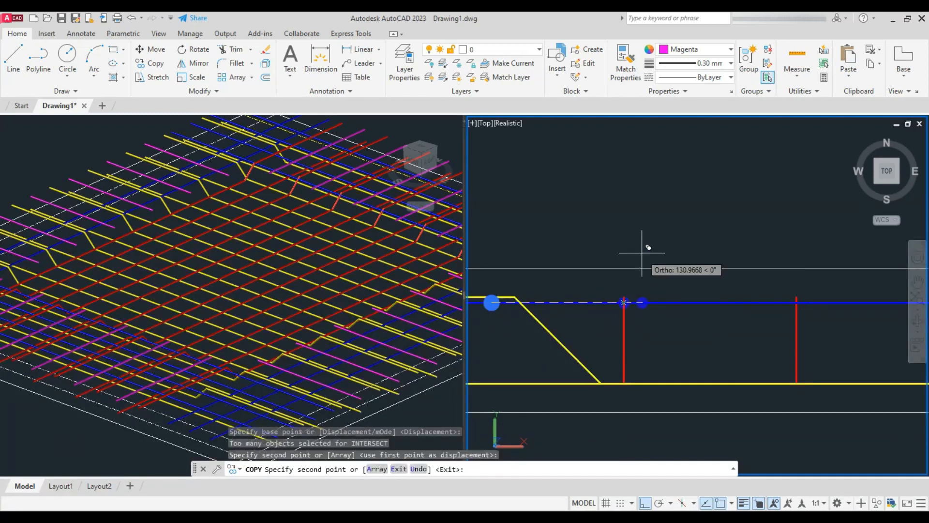
key(Return)
Change the colour of the copied bar dot on the first red vertical bar to magenta
scroll(624, 305, up, 5)
click(565, 229)
click(681, 342)
click(697, 48)
click(726, 153)
key(Escape)
Copy the magenta bar dot to the right along the top bar at 300, 600, 900, 1200 and 1500 mm from the original
scroll(482, 245, down, 4)
text(c)
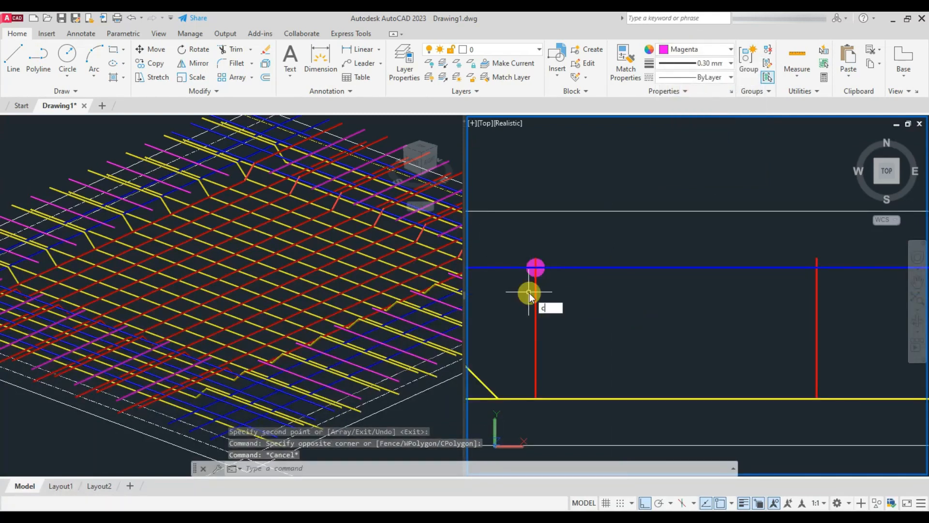
text(o)
key(Return)
scroll(537, 276, up, 4)
click(568, 259)
click(552, 283)
key(Return)
scroll(555, 310, down, 7)
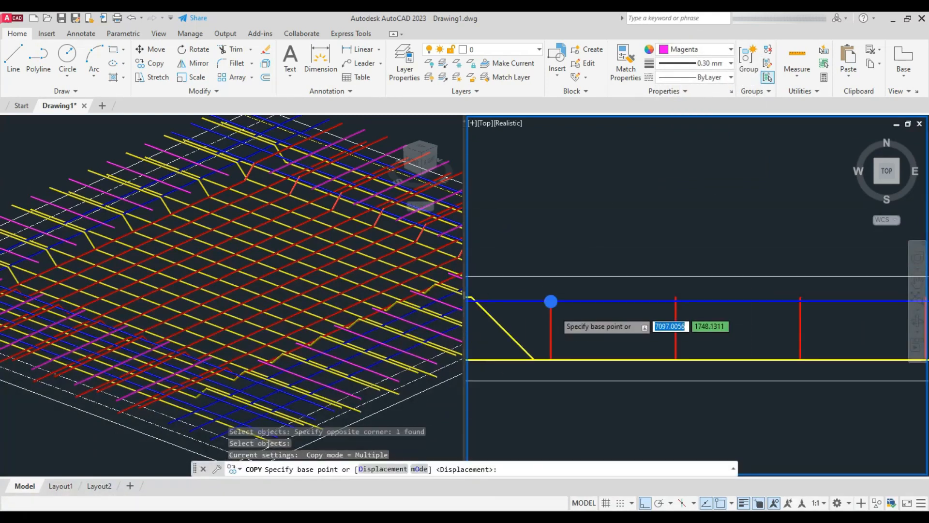
click(551, 301)
scroll(555, 311, down, 5)
text(30)
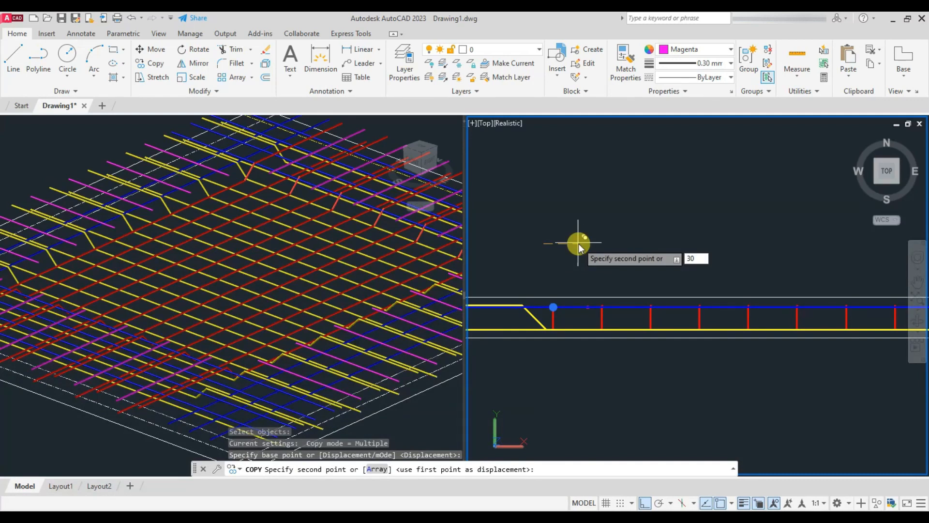
text(0)
key(Return)
text(600)
key(Return)
text(900)
key(Return)
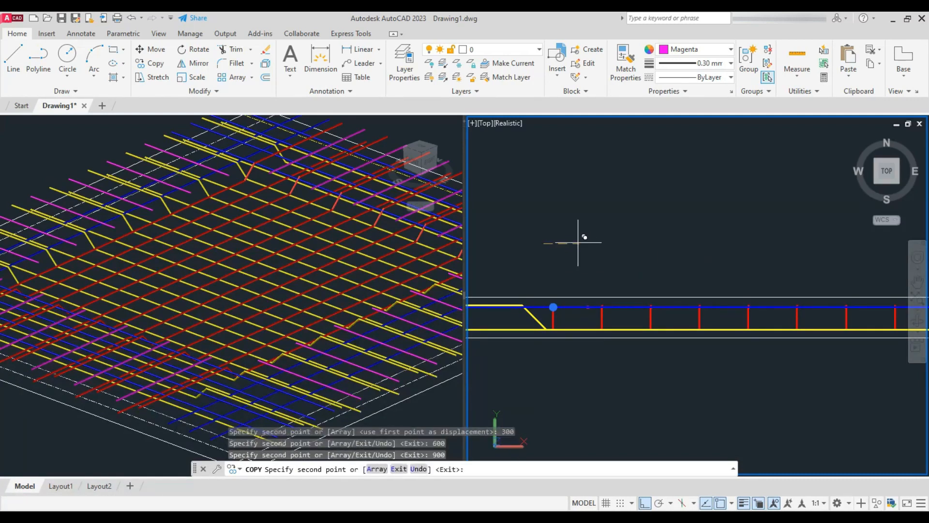
text(1200)
key(Return)
scroll(491, 187, down, 5)
scroll(747, 245, up, 5)
scroll(613, 173, up, 7)
scroll(605, 252, down, 4)
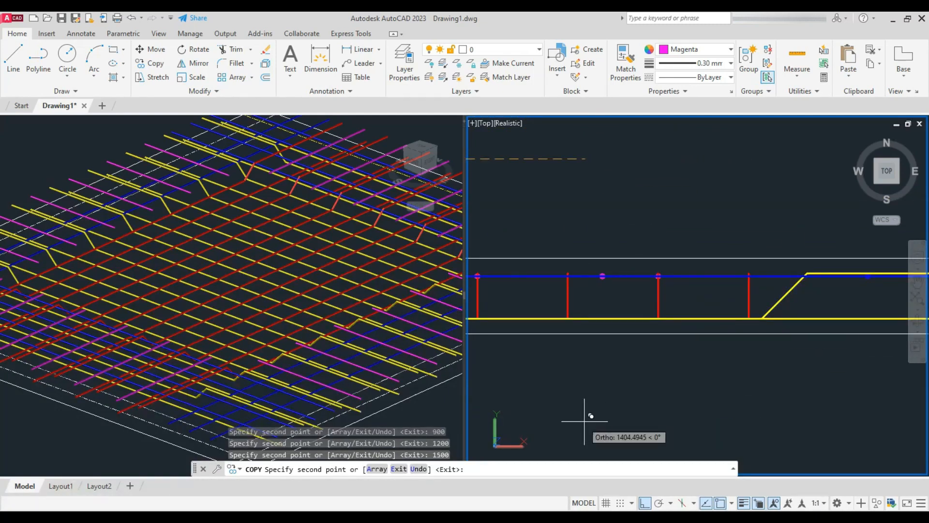
key(Return)
Draw a magenta top extra bar line over the raised part of the cranked bar, from its left end to the left crank
scroll(707, 284, down, 8)
scroll(541, 282, up, 6)
text(l)
key(Return)
scroll(494, 286, up, 6)
click(483, 264)
scroll(483, 264, down, 5)
scroll(706, 260, up, 5)
scroll(622, 273, down, 1)
scroll(622, 272, up, 4)
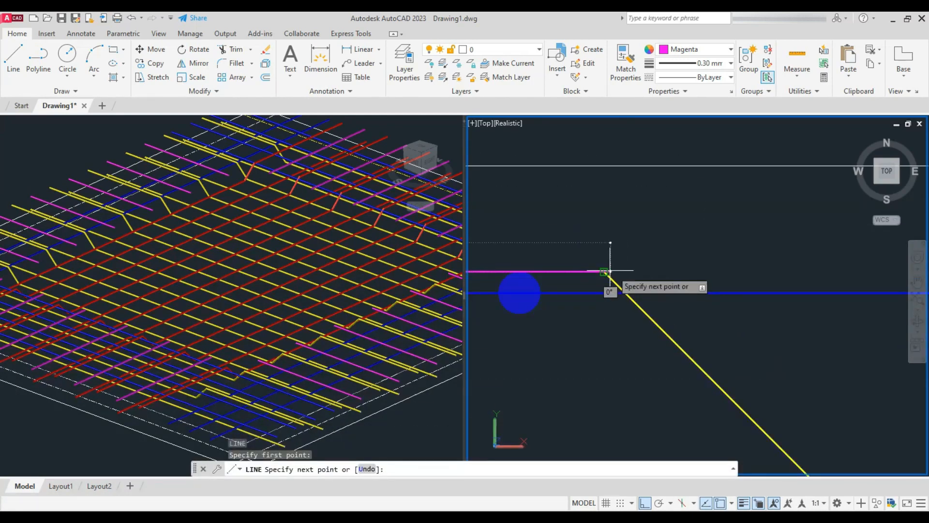
scroll(649, 263, down, 6)
scroll(778, 280, up, 10)
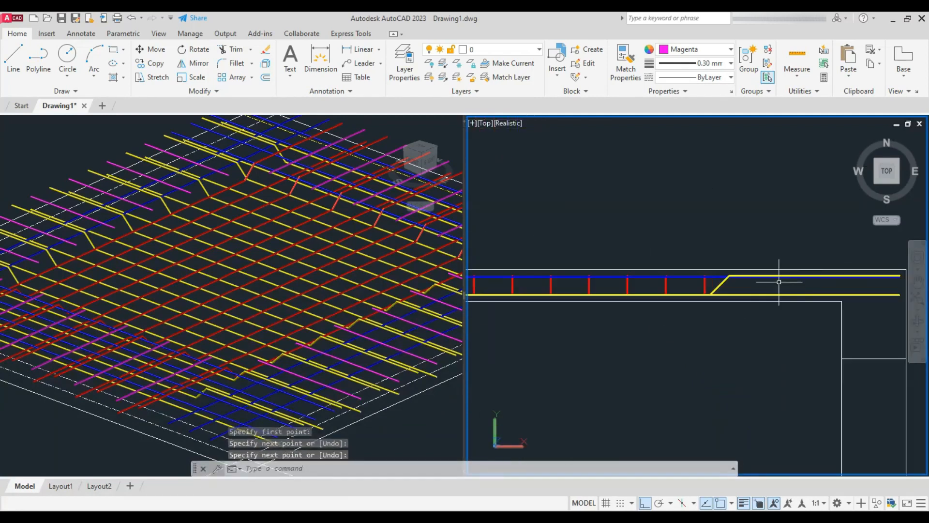
Draw a magenta top extra bar line from the right end of the raised cranked bar to a short distance past the right crank
key(space)
scroll(747, 230, down, 4)
scroll(794, 286, up, 4)
click(797, 297)
scroll(794, 296, down, 6)
scroll(605, 295, up, 7)
click(576, 296)
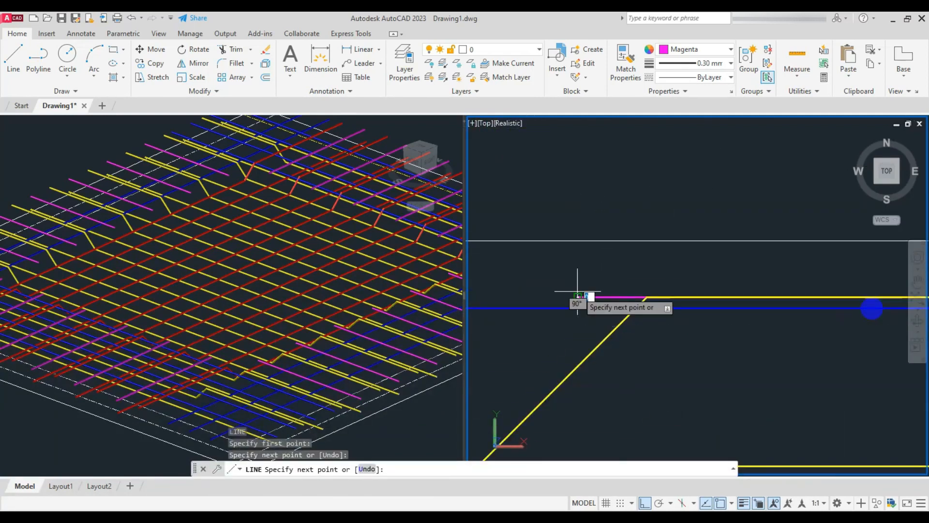
key(space)
scroll(576, 296, down, 4)
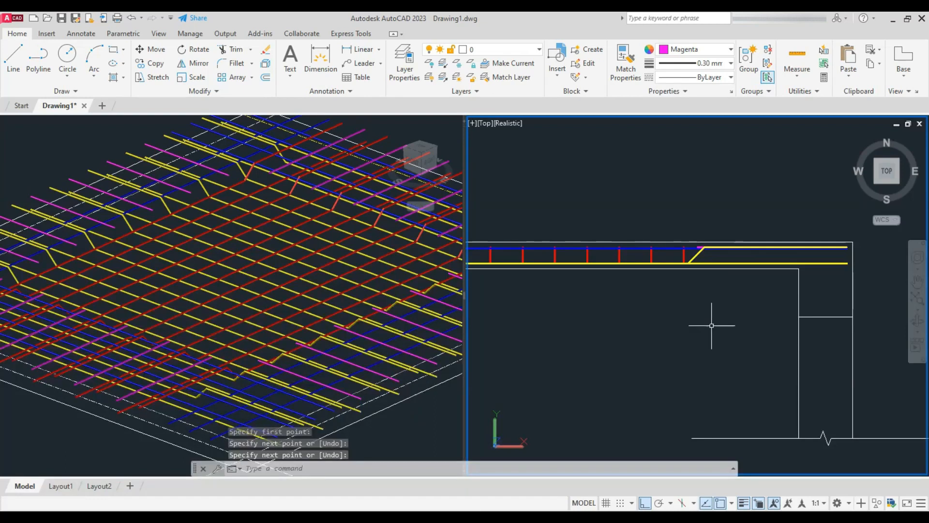
scroll(799, 299, down, 2)
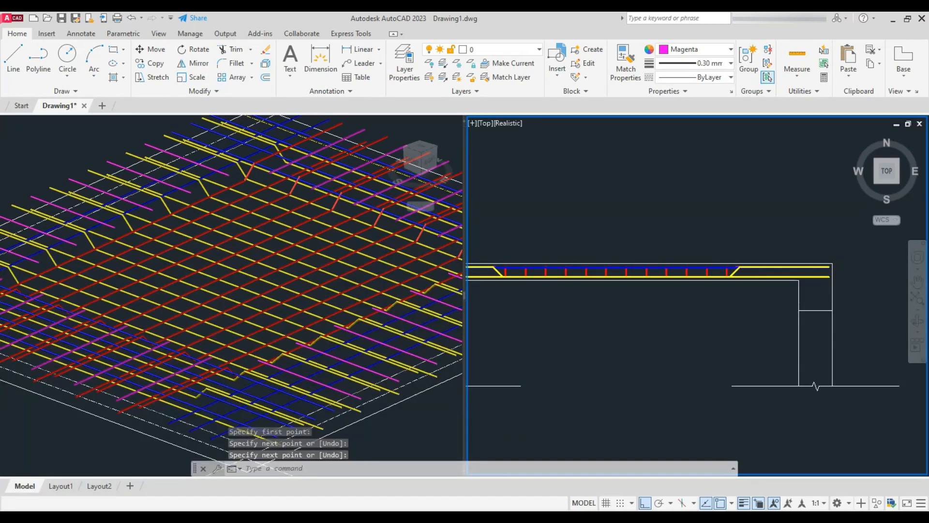
scroll(798, 299, down, 2)
scroll(798, 297, down, 2)
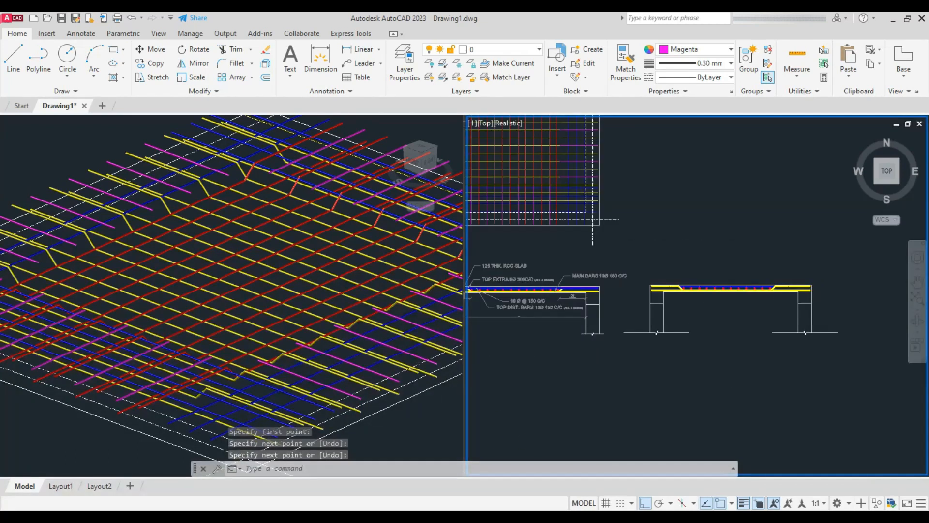